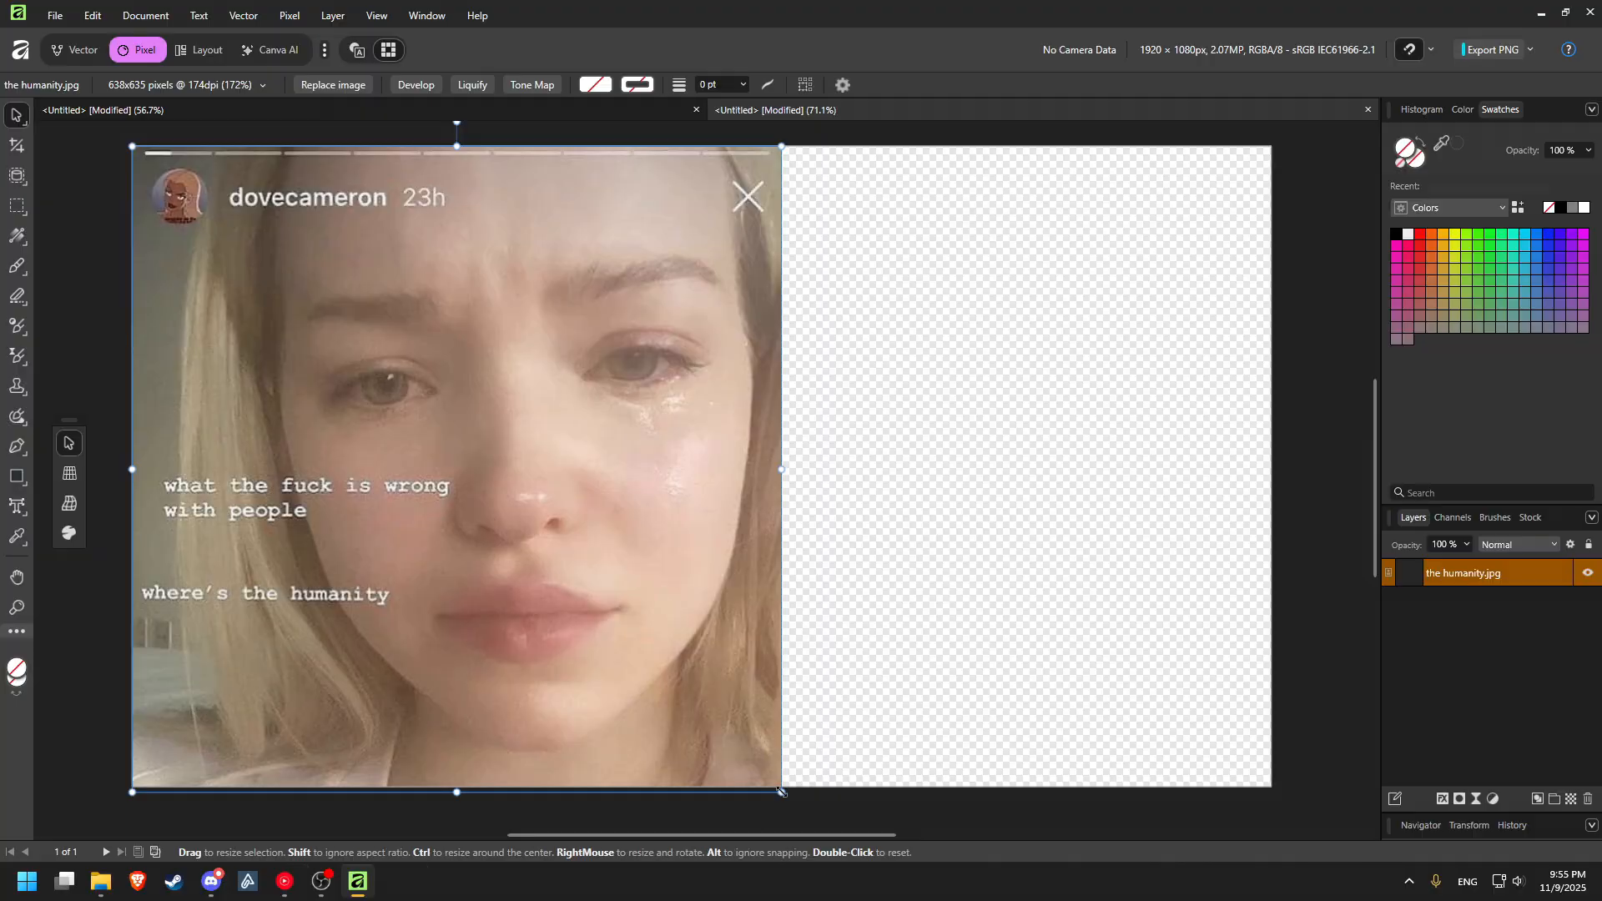
pyautogui.moveTo(778, 789); pyautogui.dragTo(773, 784)
pyautogui.click(101, 881)
pyautogui.click(924, 449)
pyautogui.moveTo(925, 449); pyautogui.dragTo(944, 73)
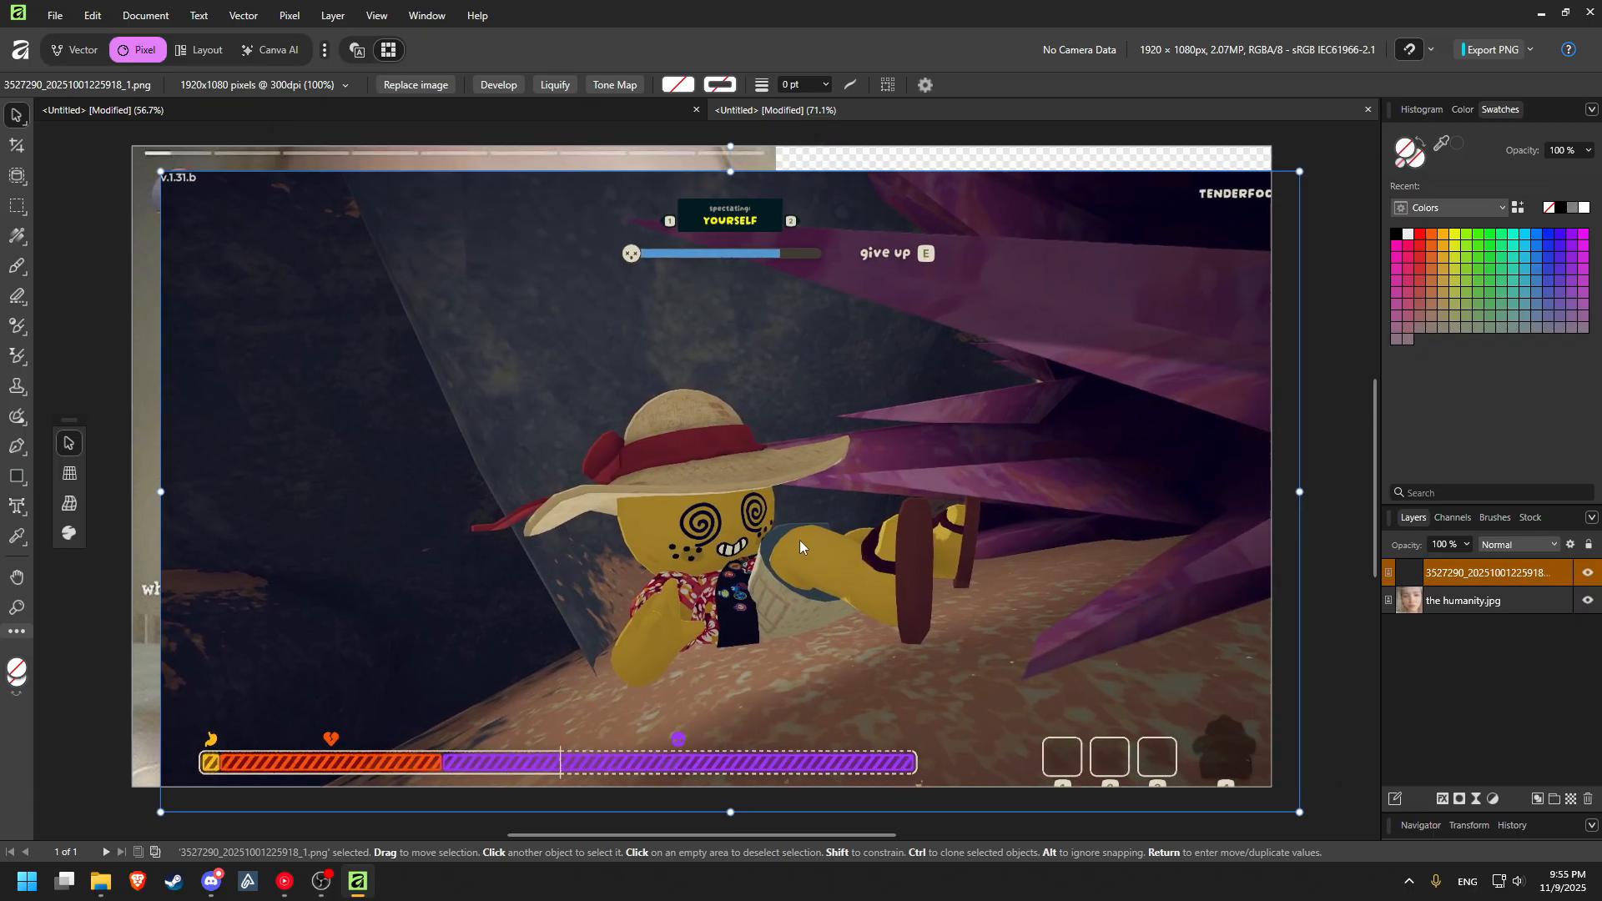
# Move the game screenshot to the right so it fills the empty canvas area, and place its layer beneath the portrait layer.
pyautogui.moveTo(799, 539); pyautogui.dragTo(1181, 512)
pyautogui.moveTo(1475, 577); pyautogui.dragTo(1472, 609)
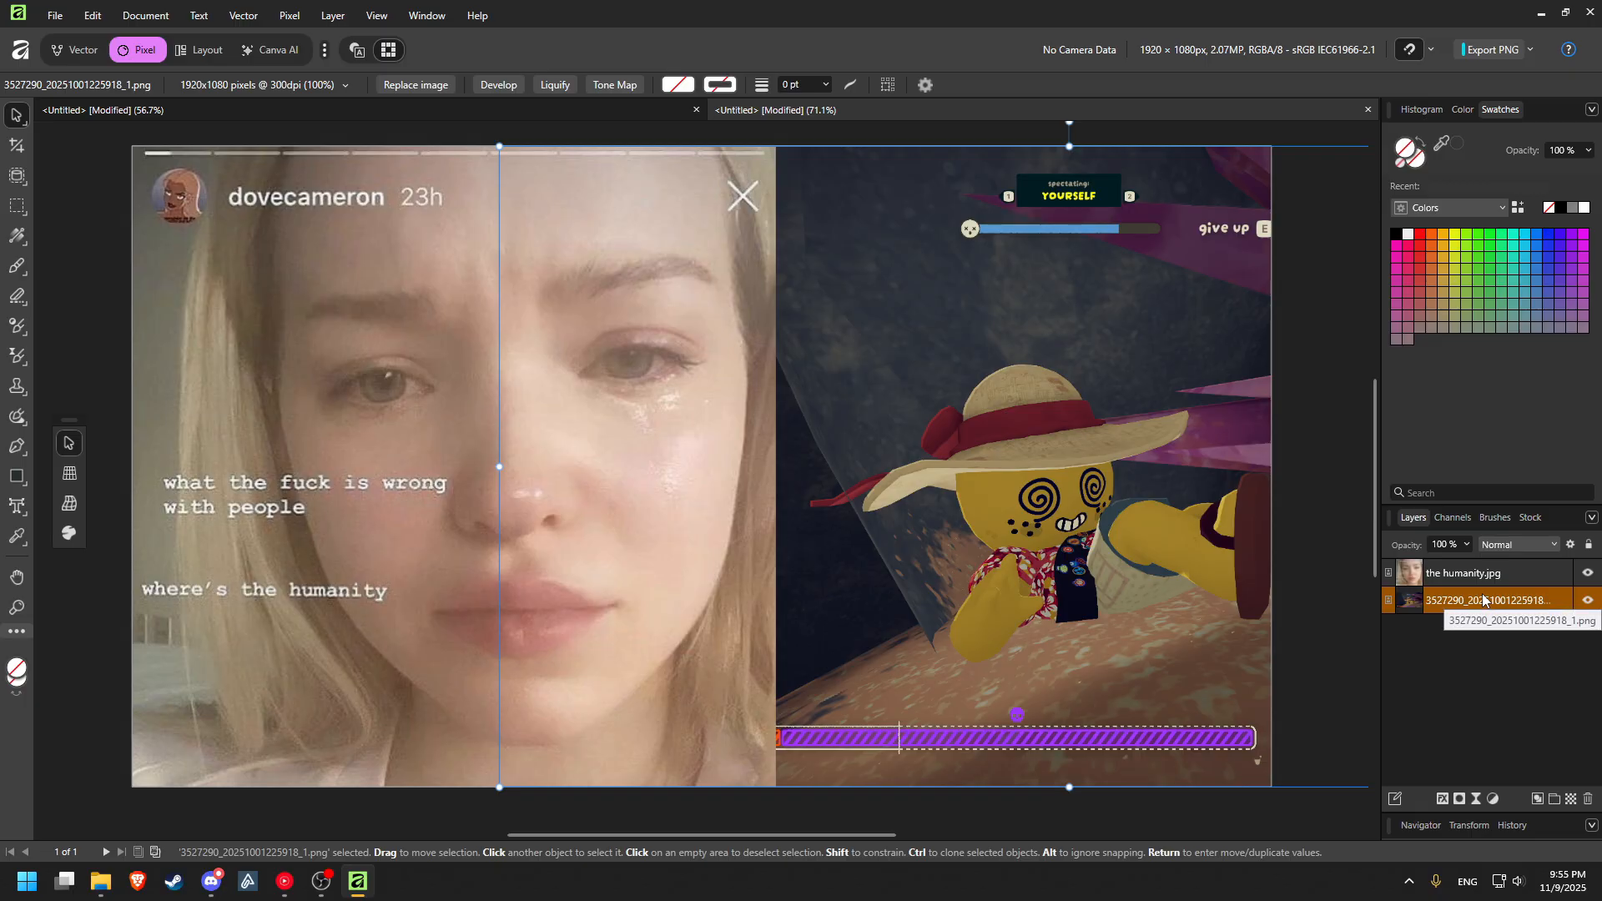
# Add a mask to the humanity.jpg layer and make the mask the active target.
pyautogui.click(1427, 574)
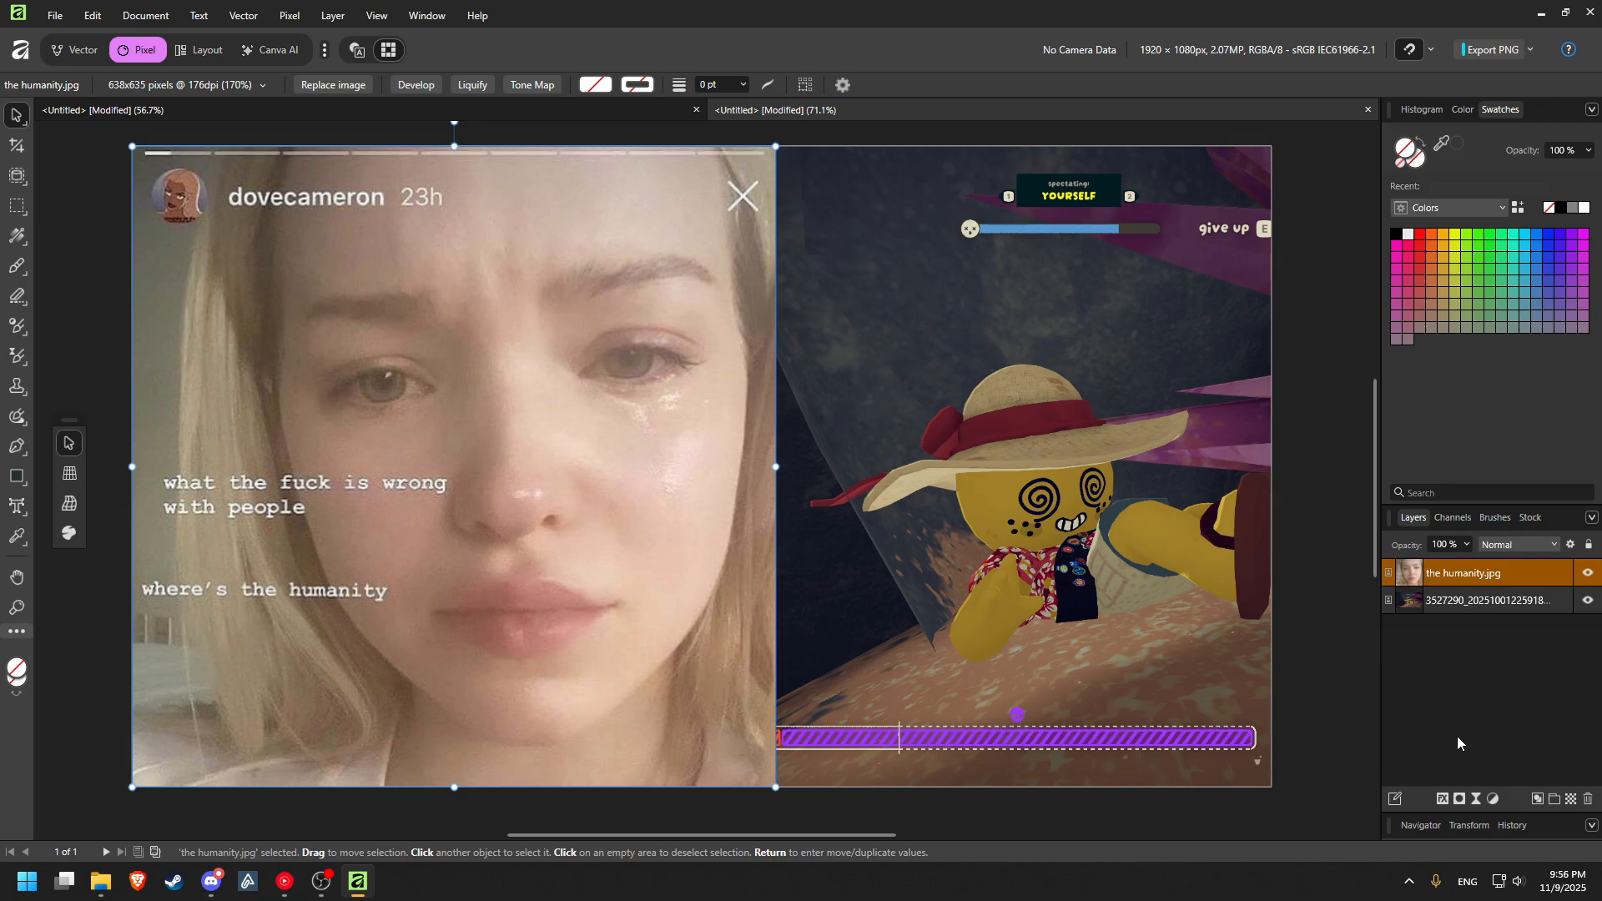
pyautogui.click(1459, 800)
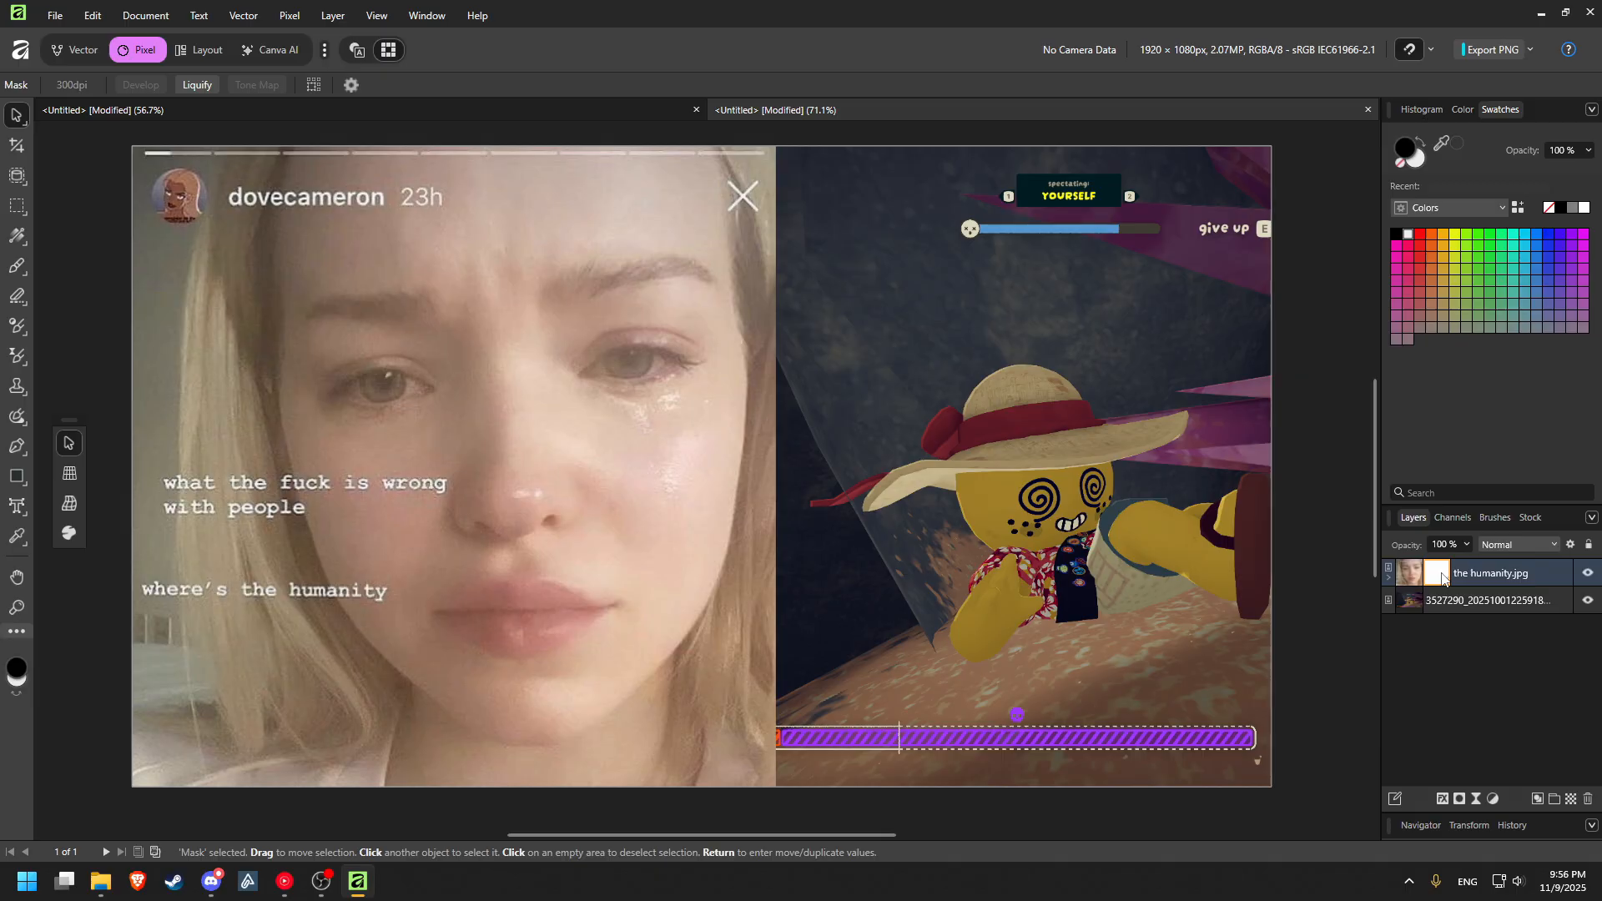
pyautogui.click(1413, 573)
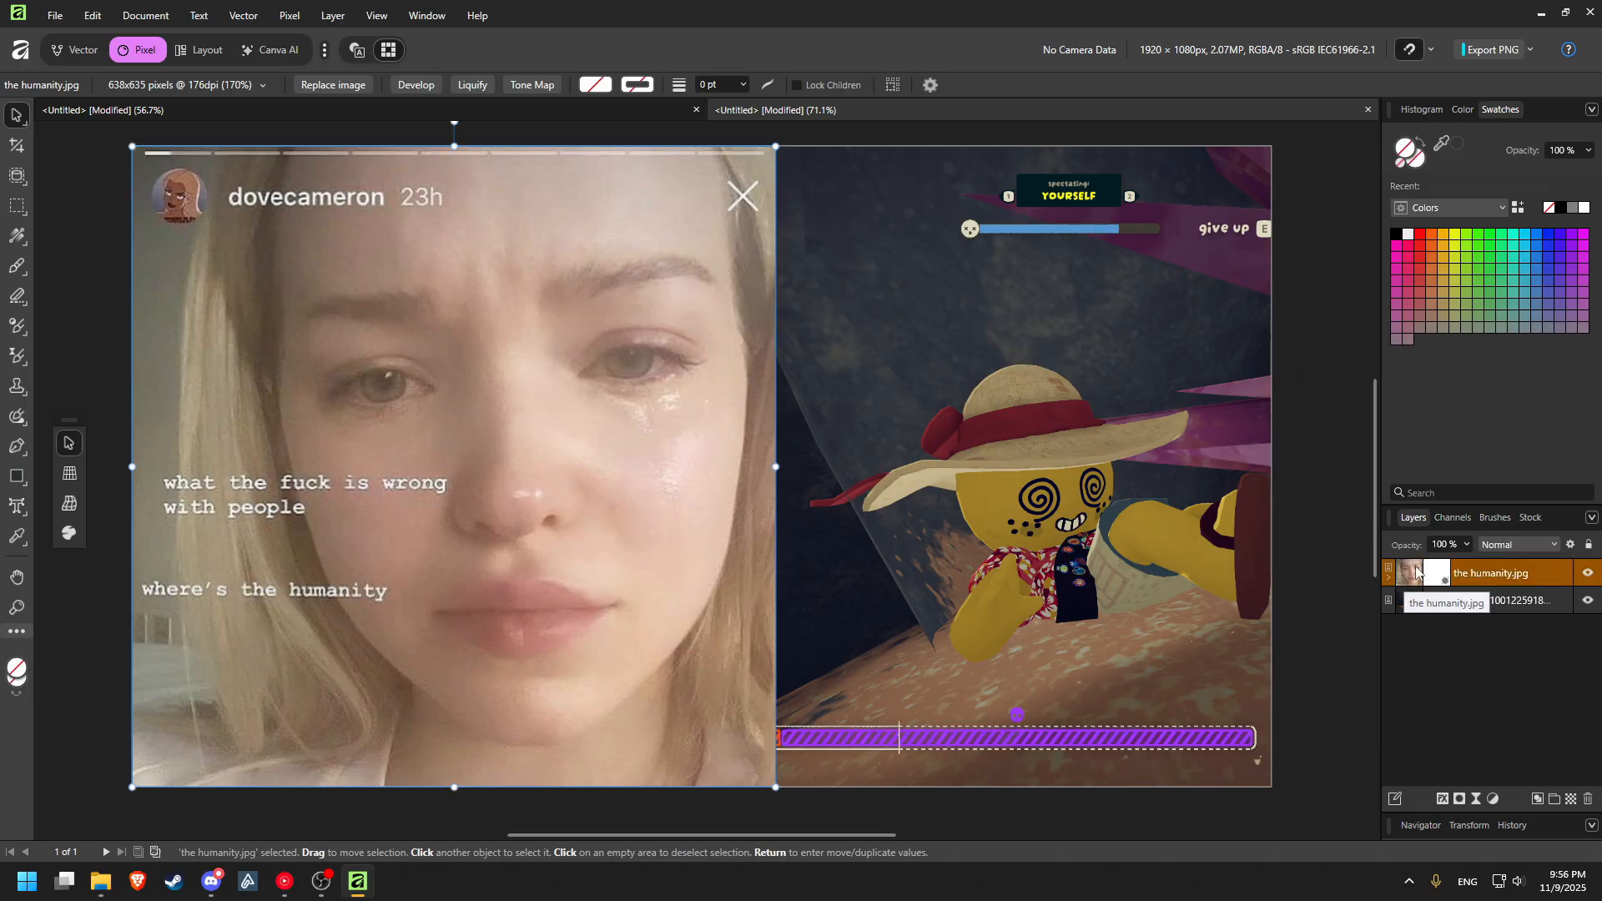
pyautogui.click(1438, 576)
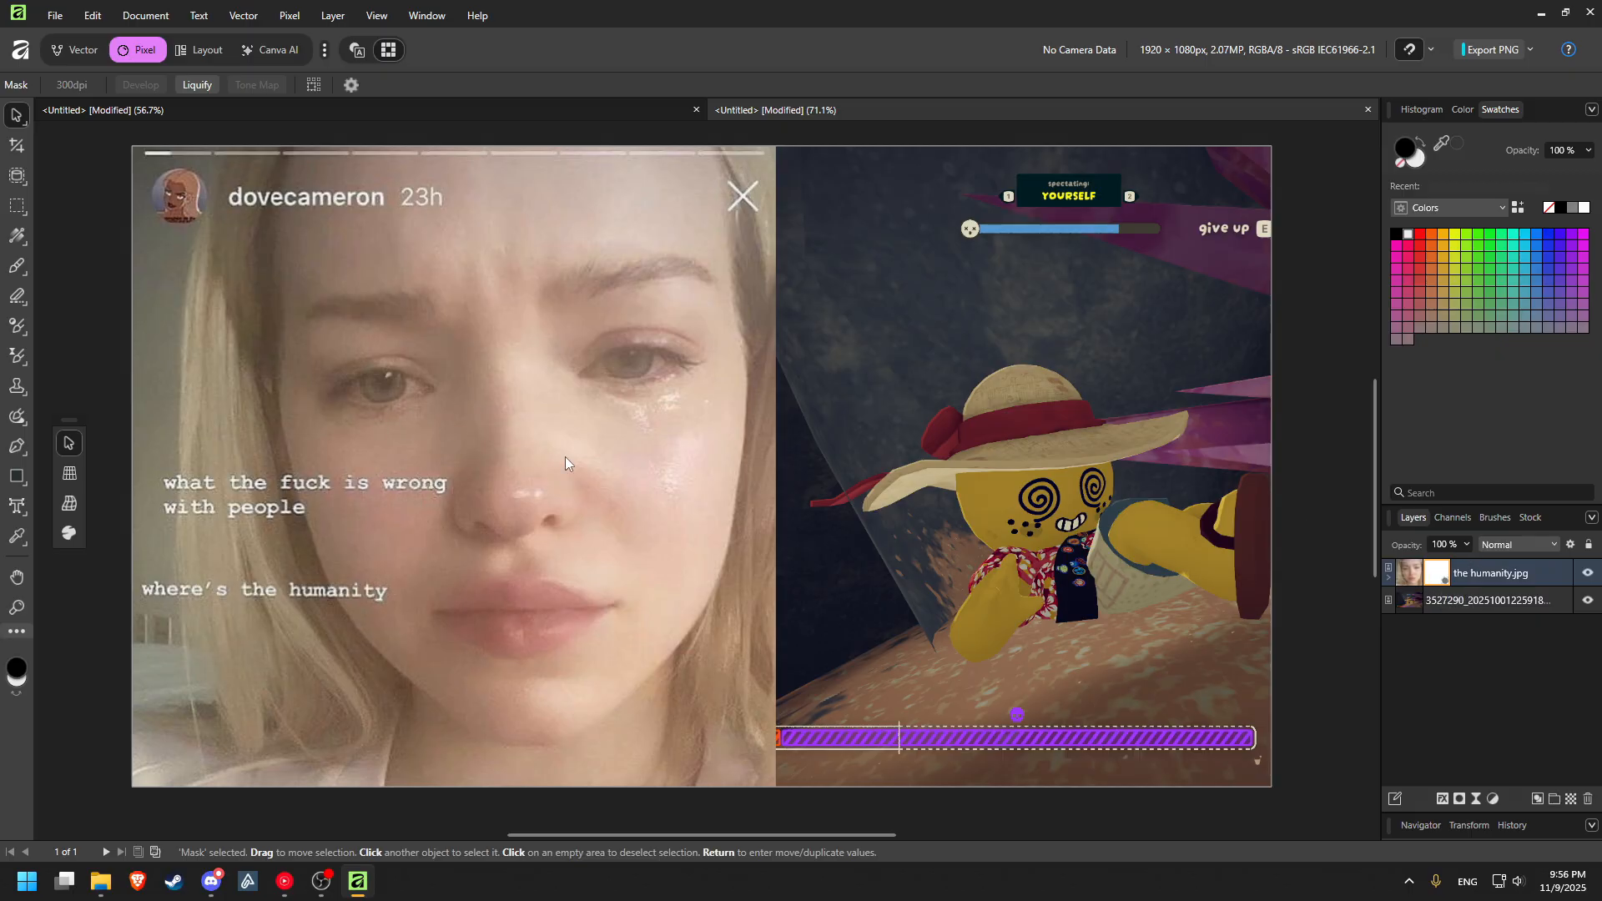
# Apply a linear gradient fill to the mask, running horizontally from the middle of the face to near the portrait's right edge.
pyautogui.click(18, 237)
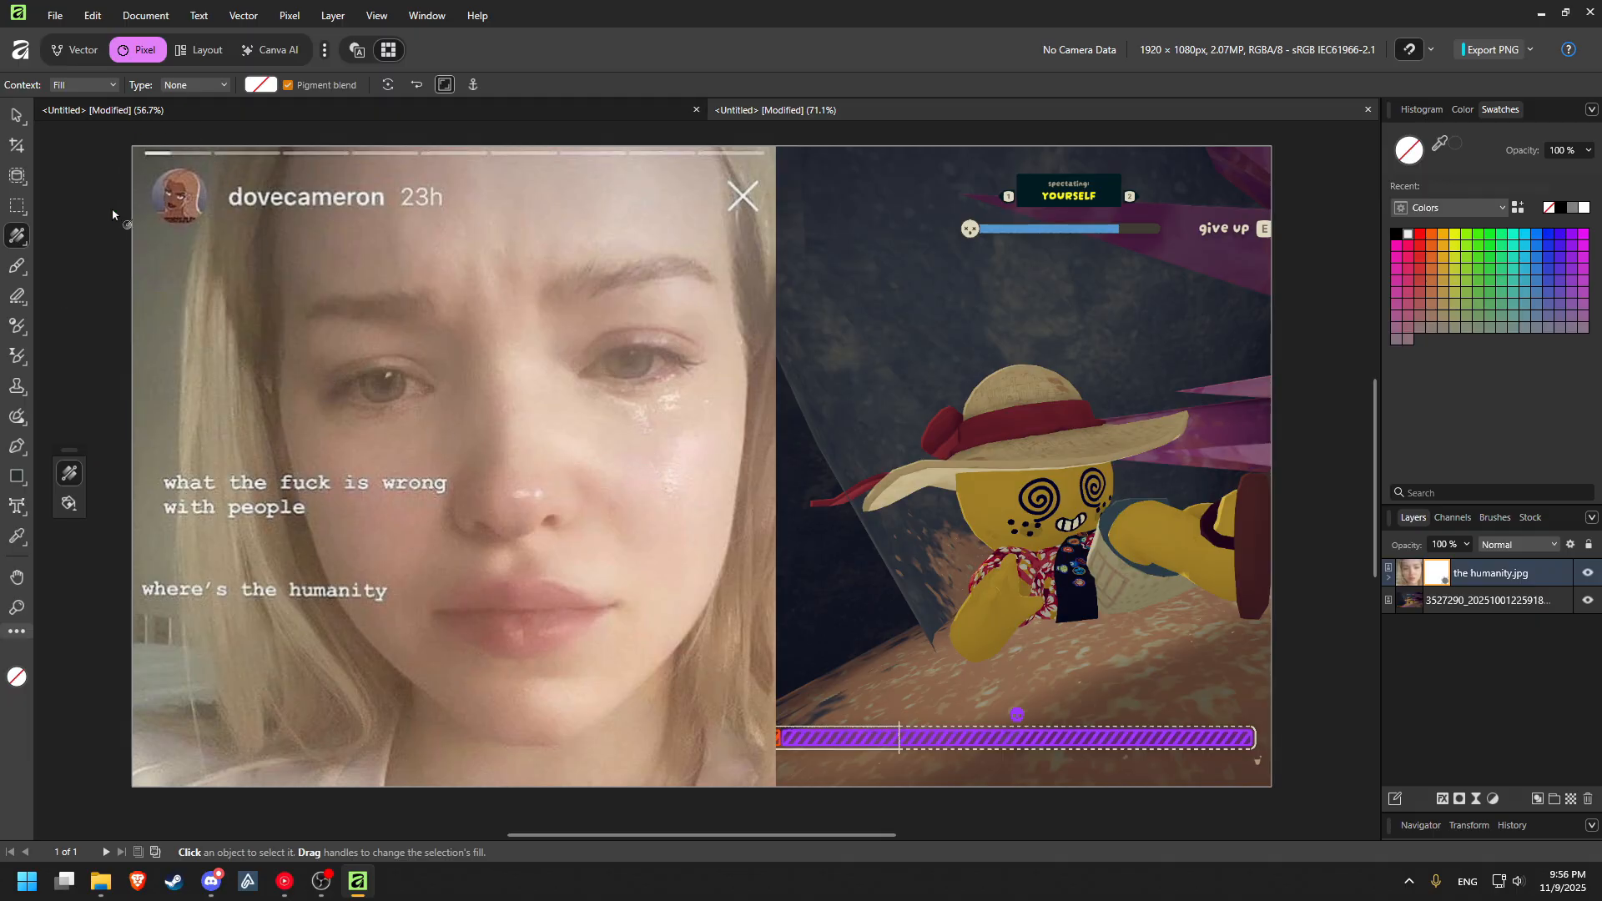
pyautogui.click(192, 84)
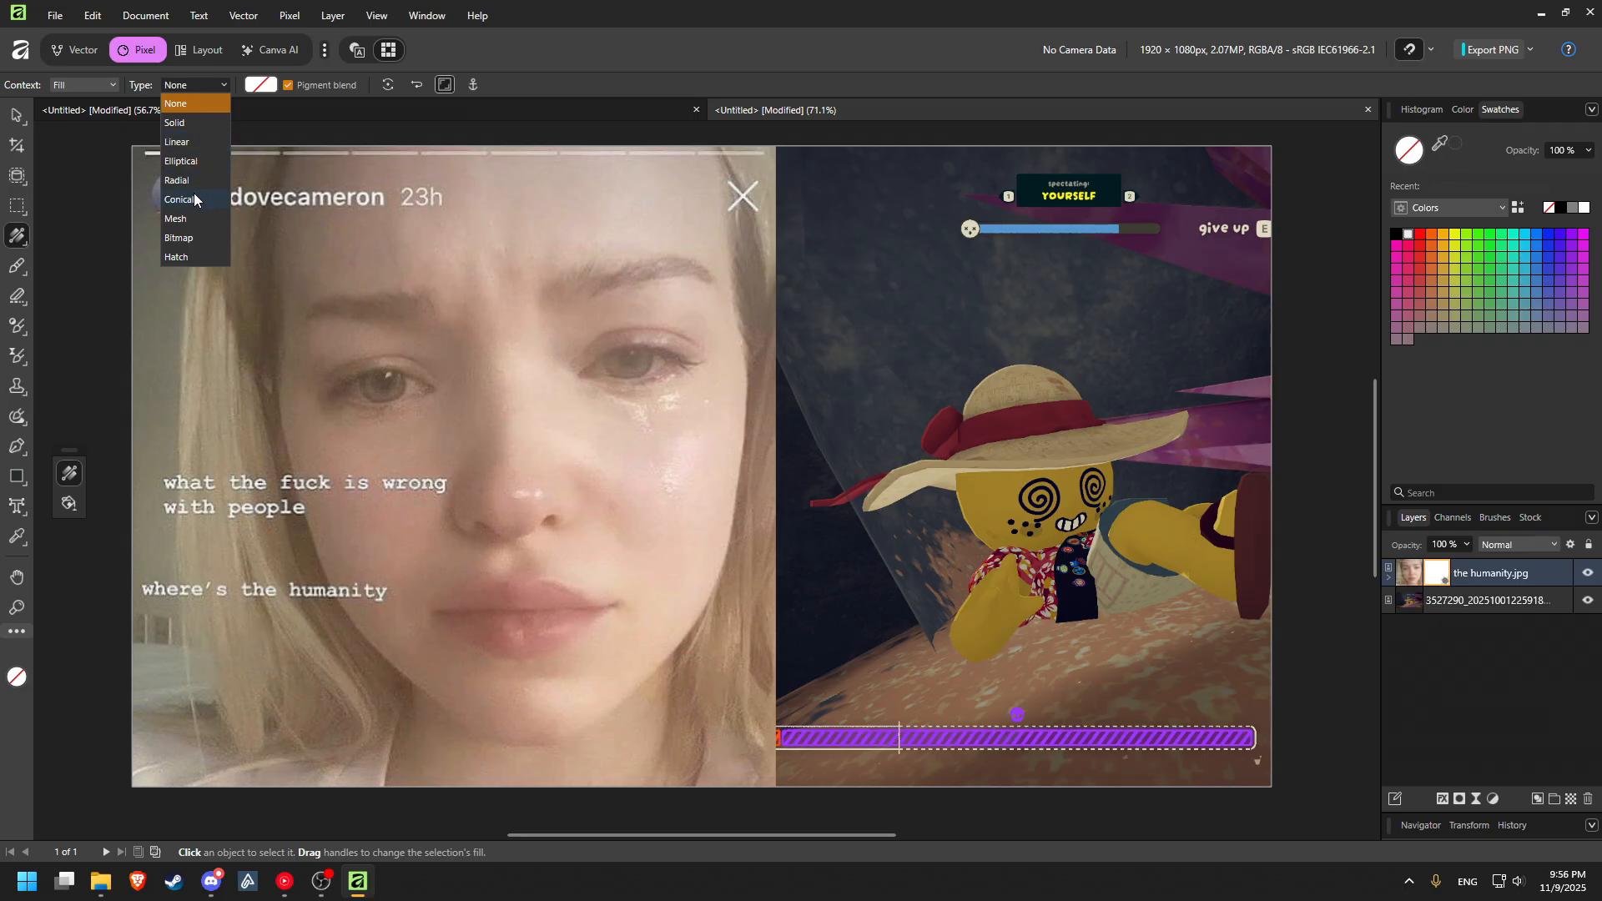
pyautogui.click(183, 143)
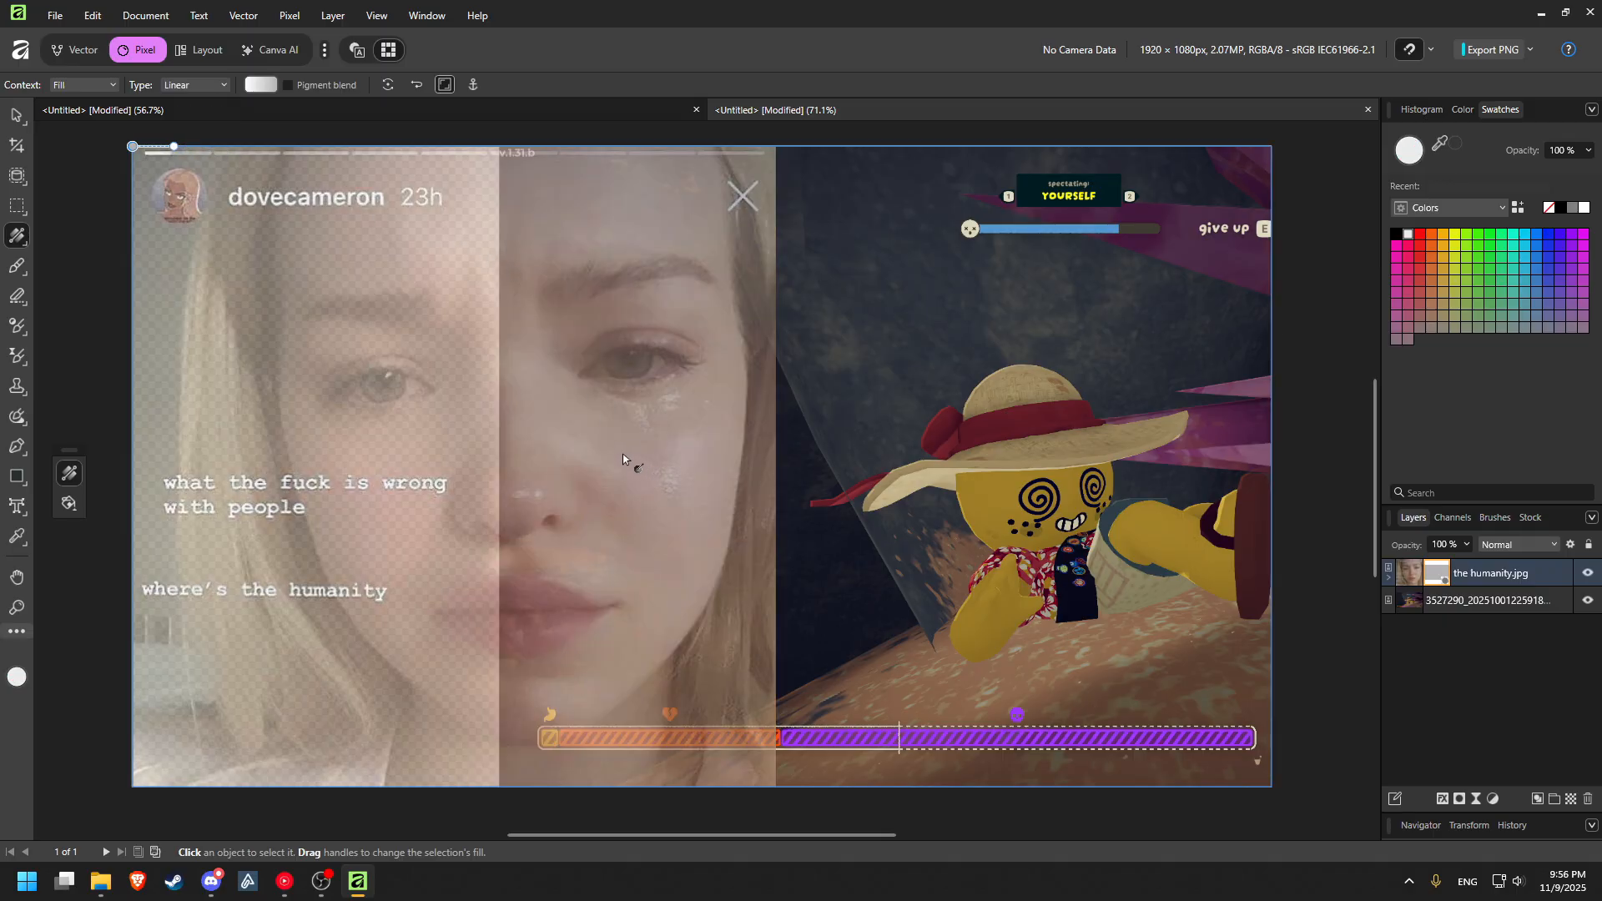
pyautogui.moveTo(555, 467); pyautogui.dragTo(755, 468)
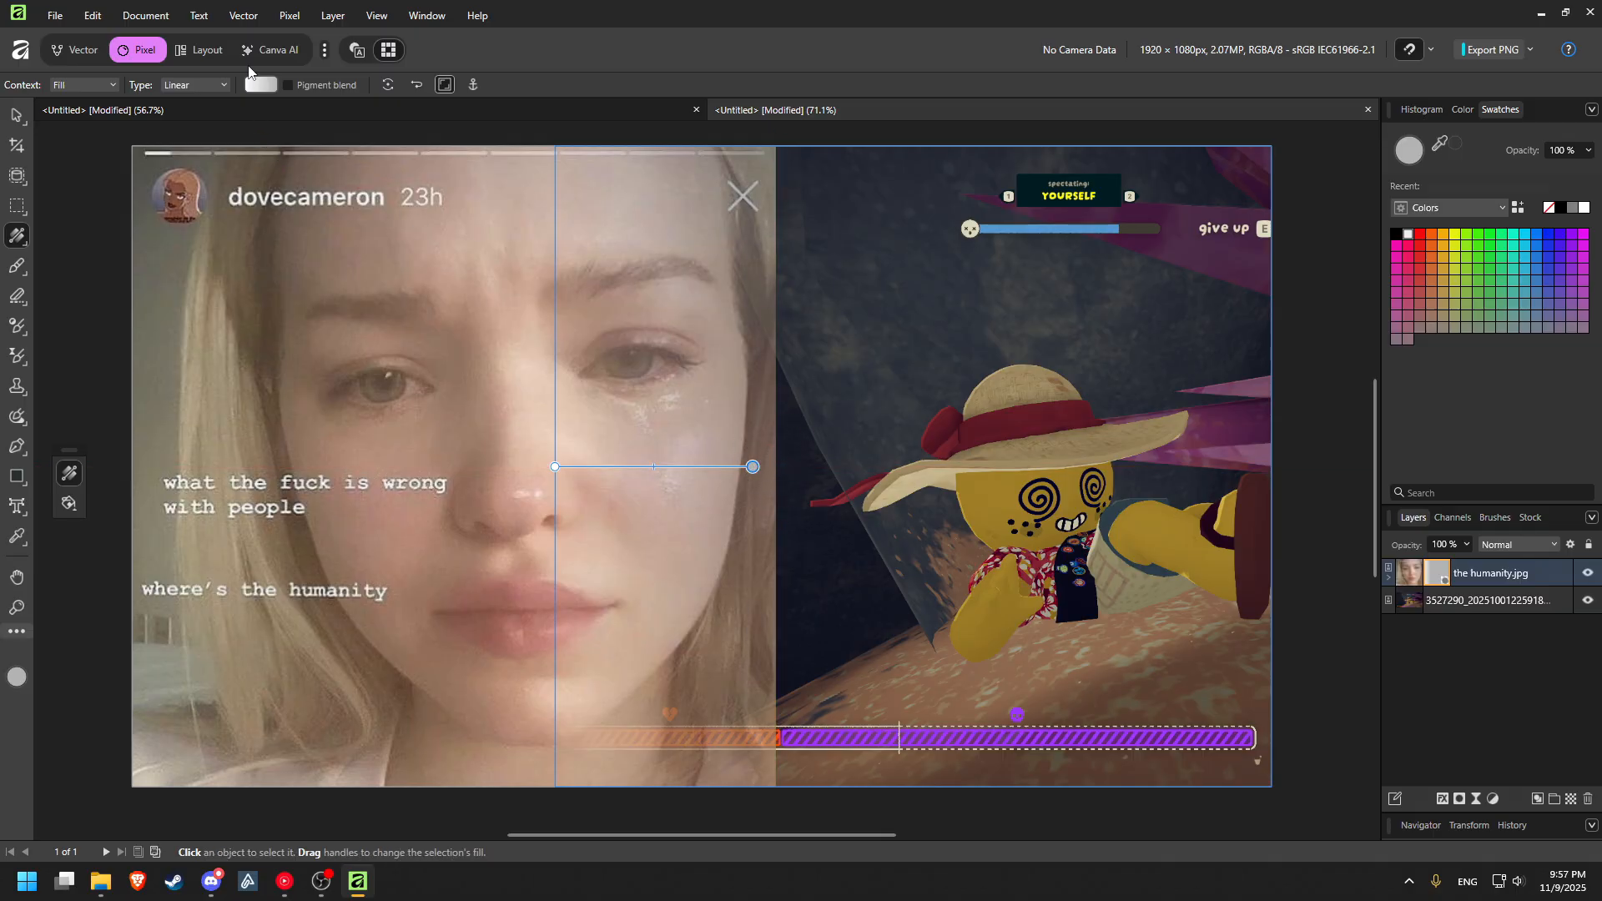
# Set the mask gradient's end stop colour to black (RGB 0, 0, 0).
pyautogui.click(272, 87)
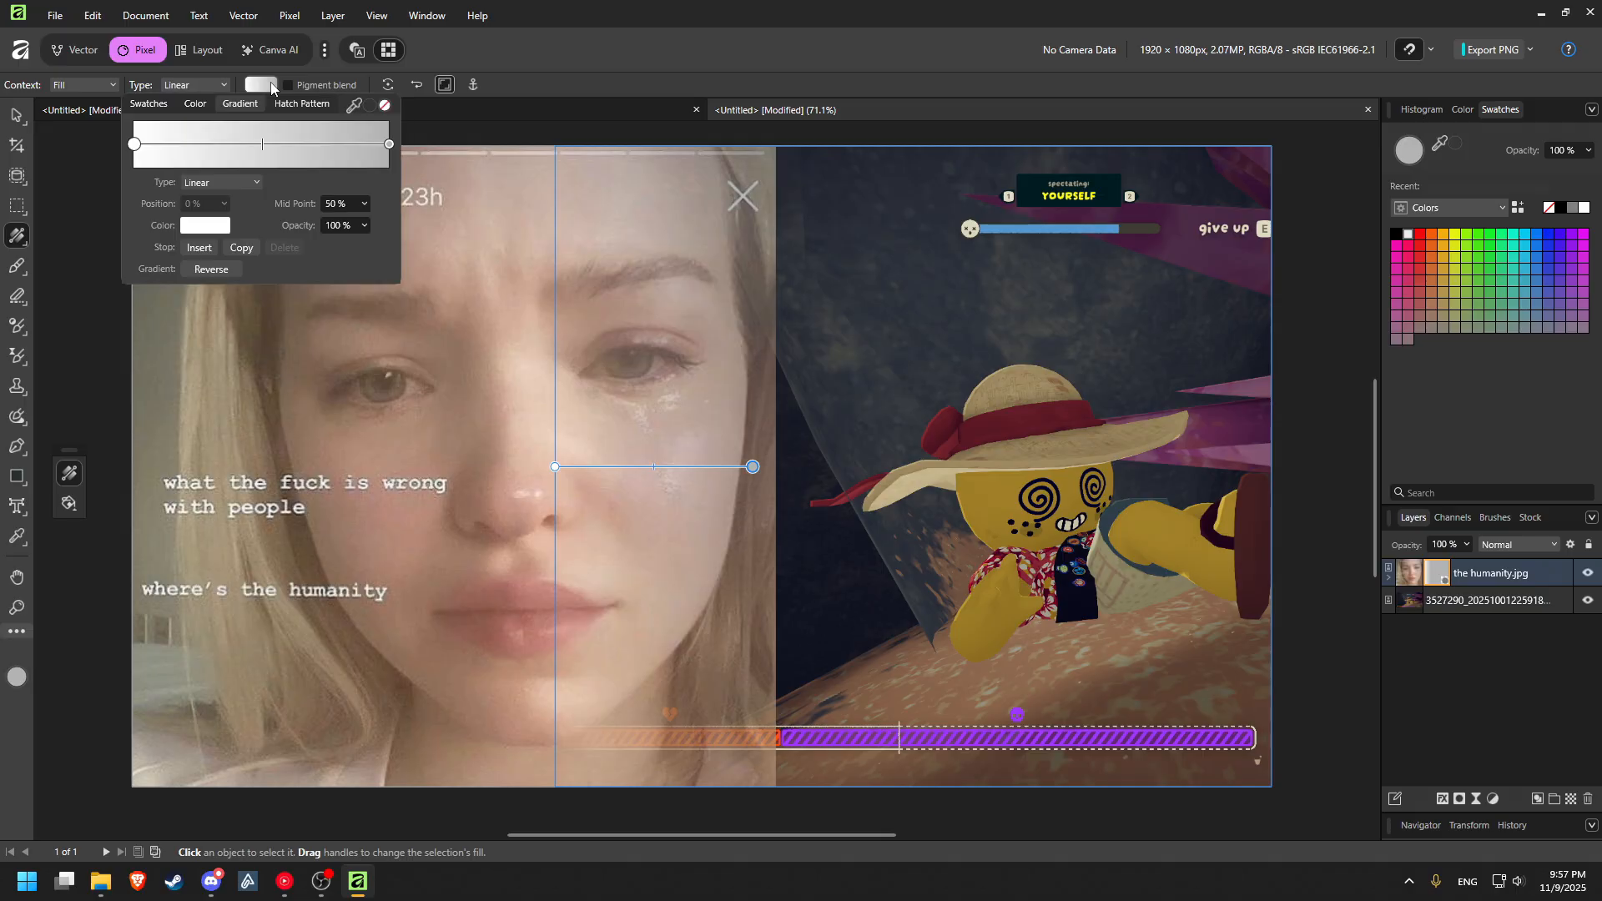
pyautogui.click(390, 143)
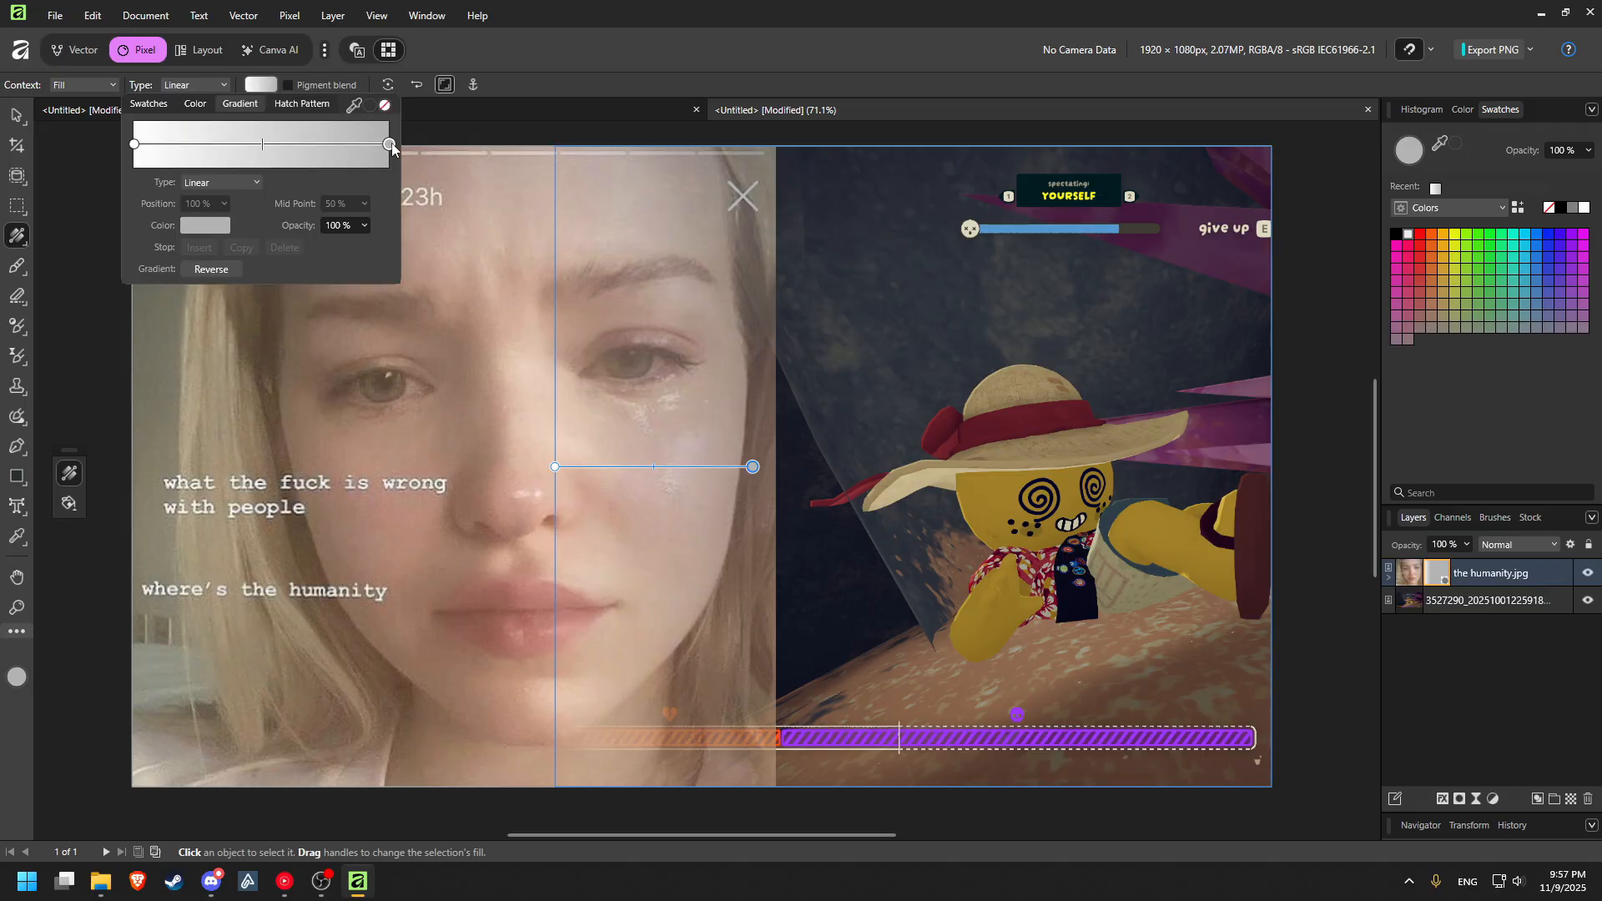
pyautogui.click(218, 227)
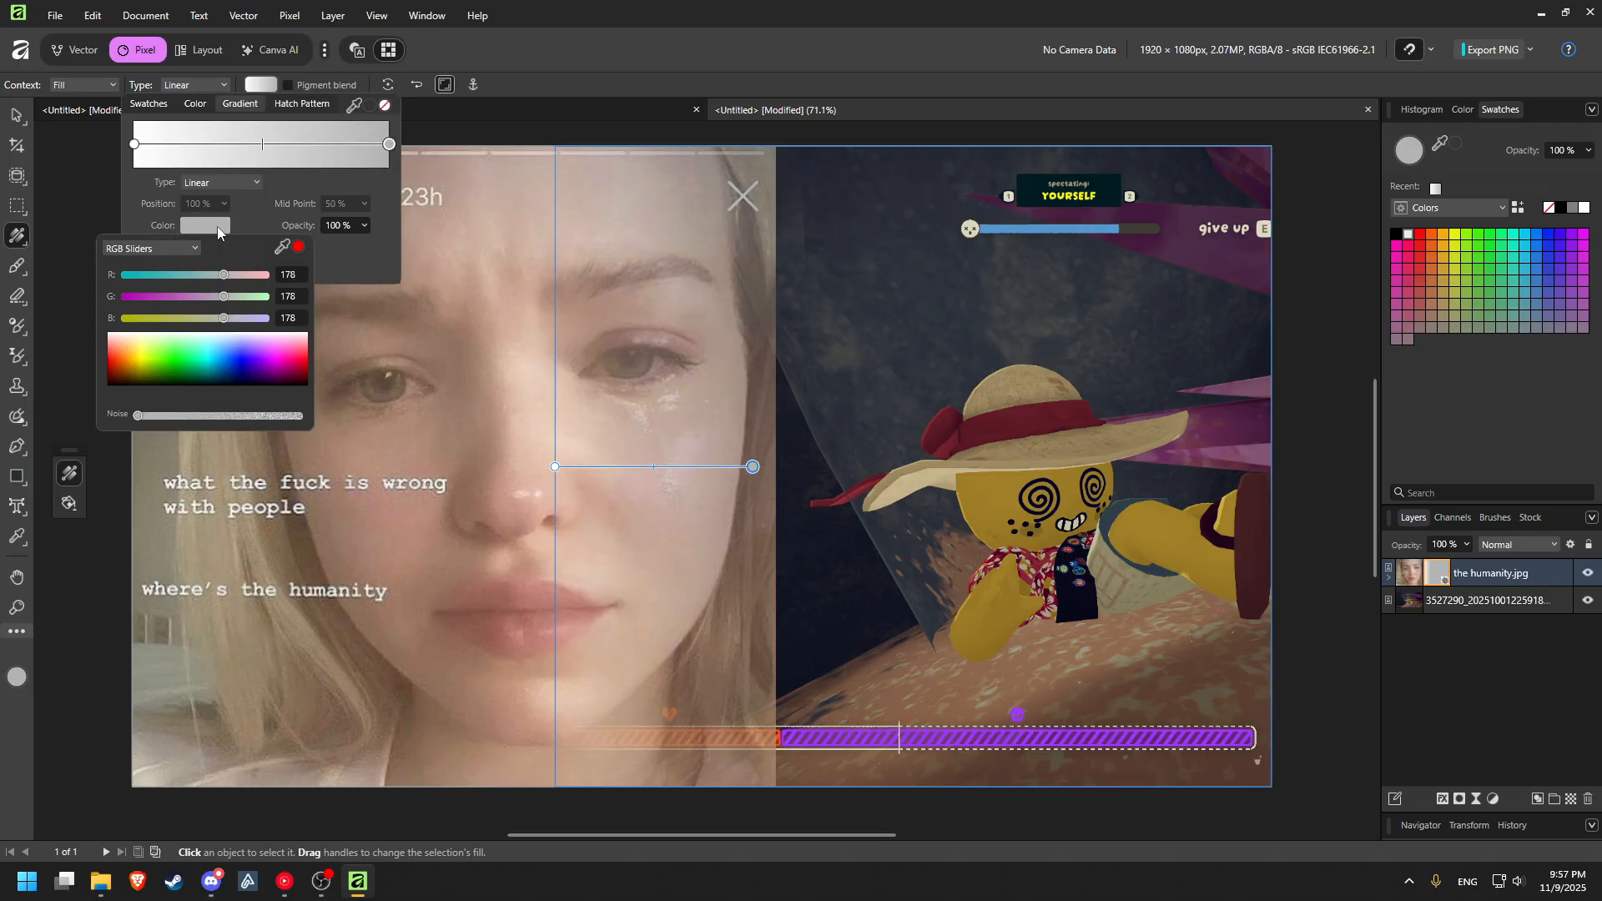
pyautogui.moveTo(177, 354); pyautogui.dragTo(91, 398)
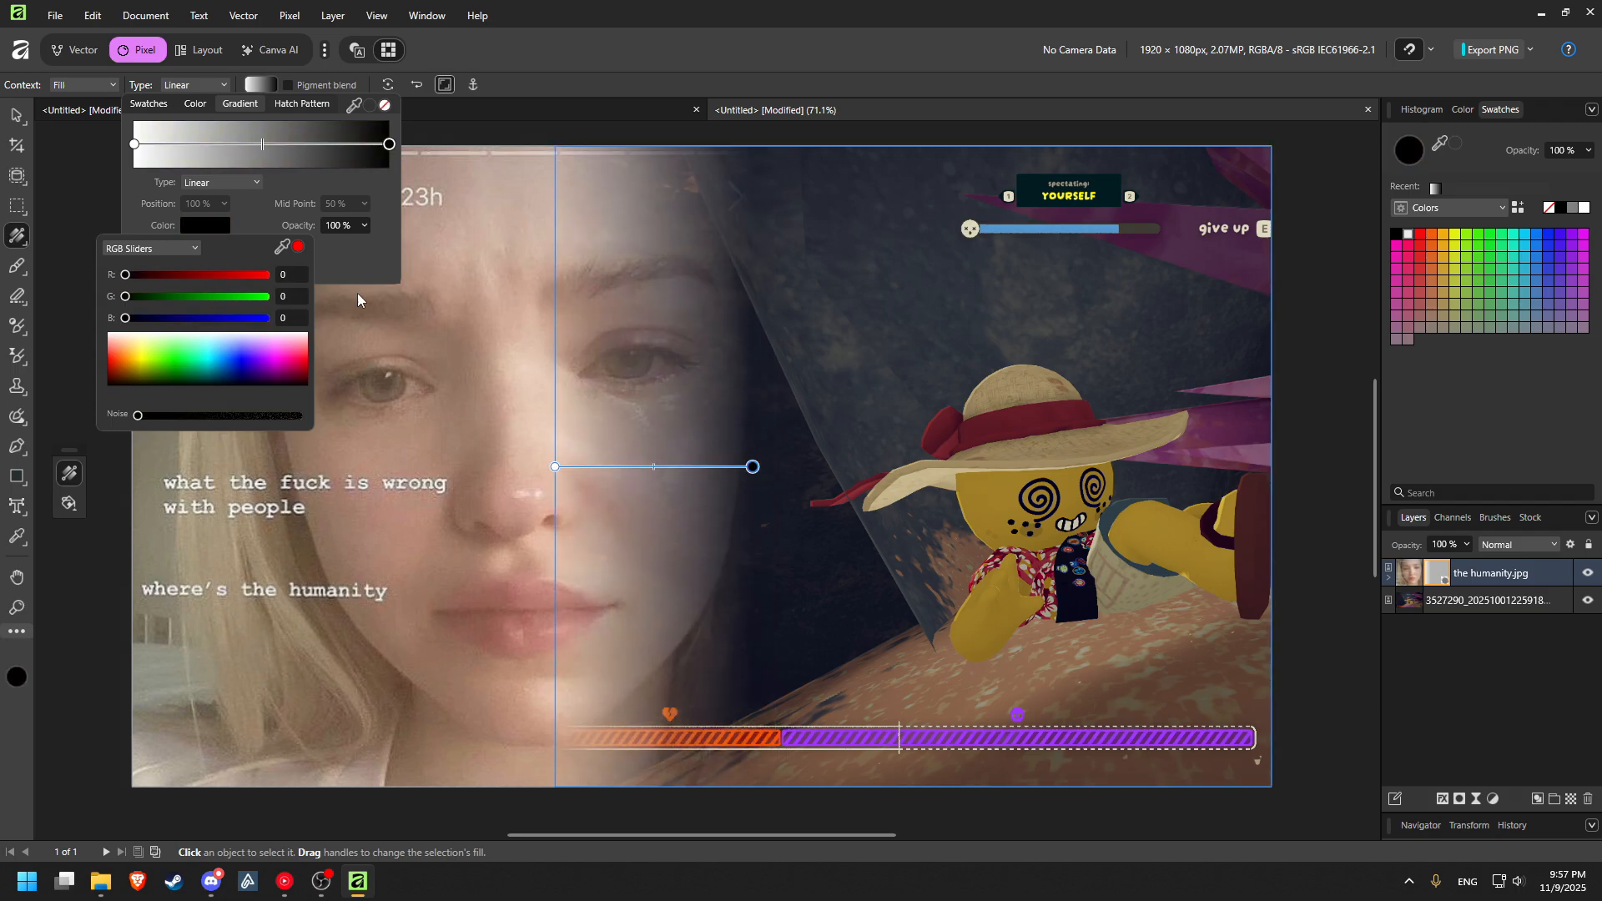
pyautogui.click(709, 257)
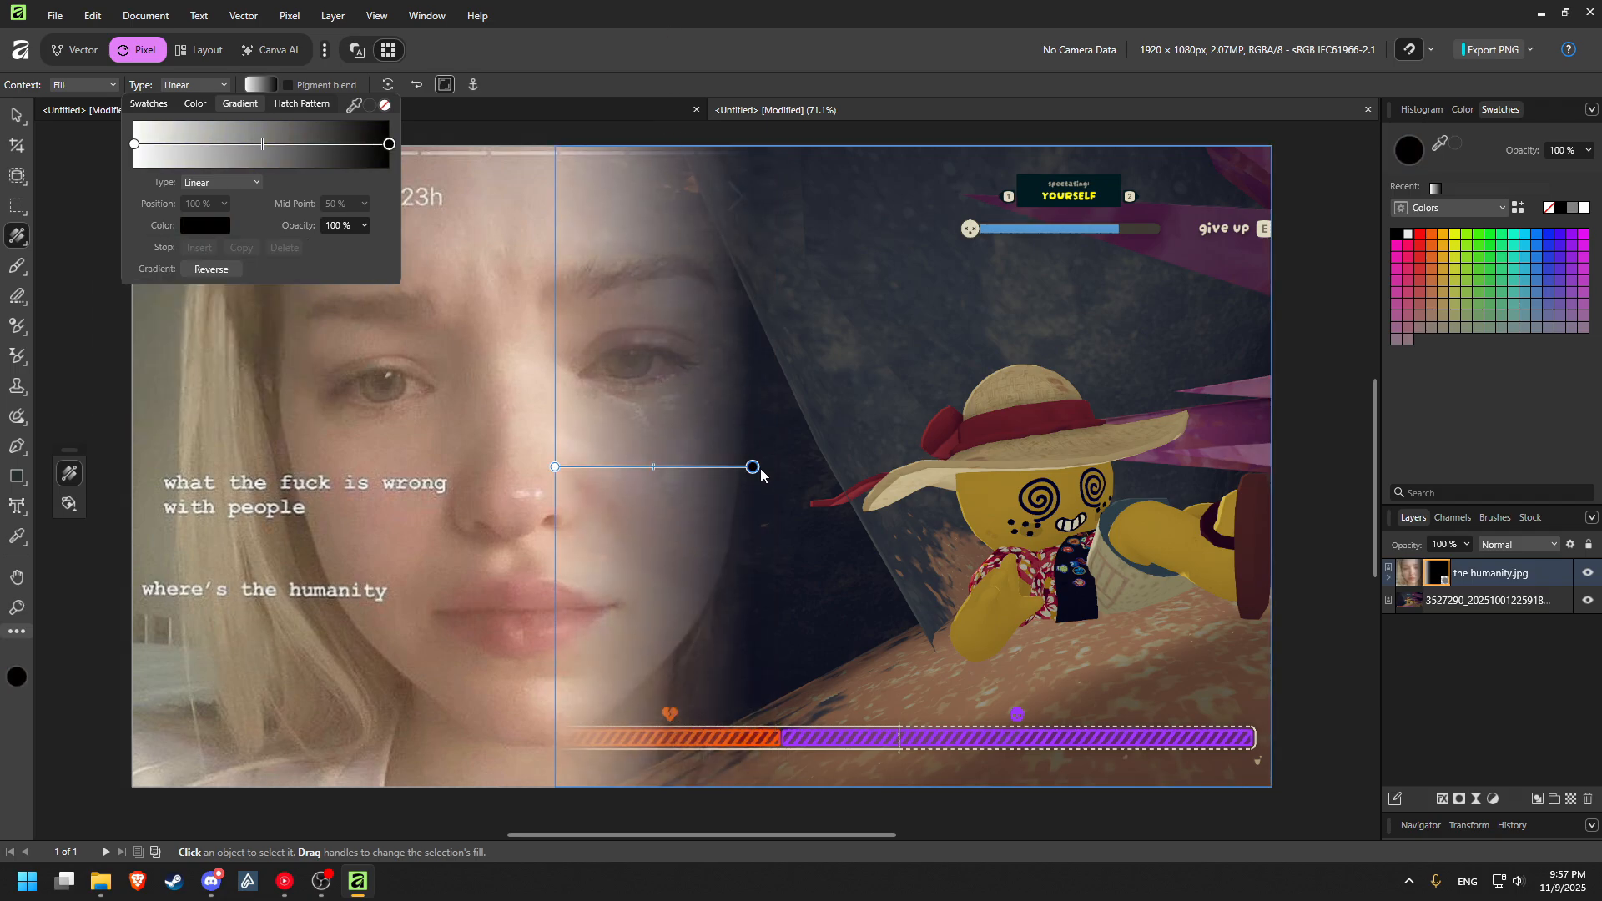
# Extend the black end of the mask gradient horizontally to the portrait's right edge.
pyautogui.moveTo(753, 467)
pyautogui.mouseDown()
pyautogui.moveTo(709, 467)
pyautogui.moveTo(809, 465)
pyautogui.moveTo(776, 469)
pyautogui.mouseUp()
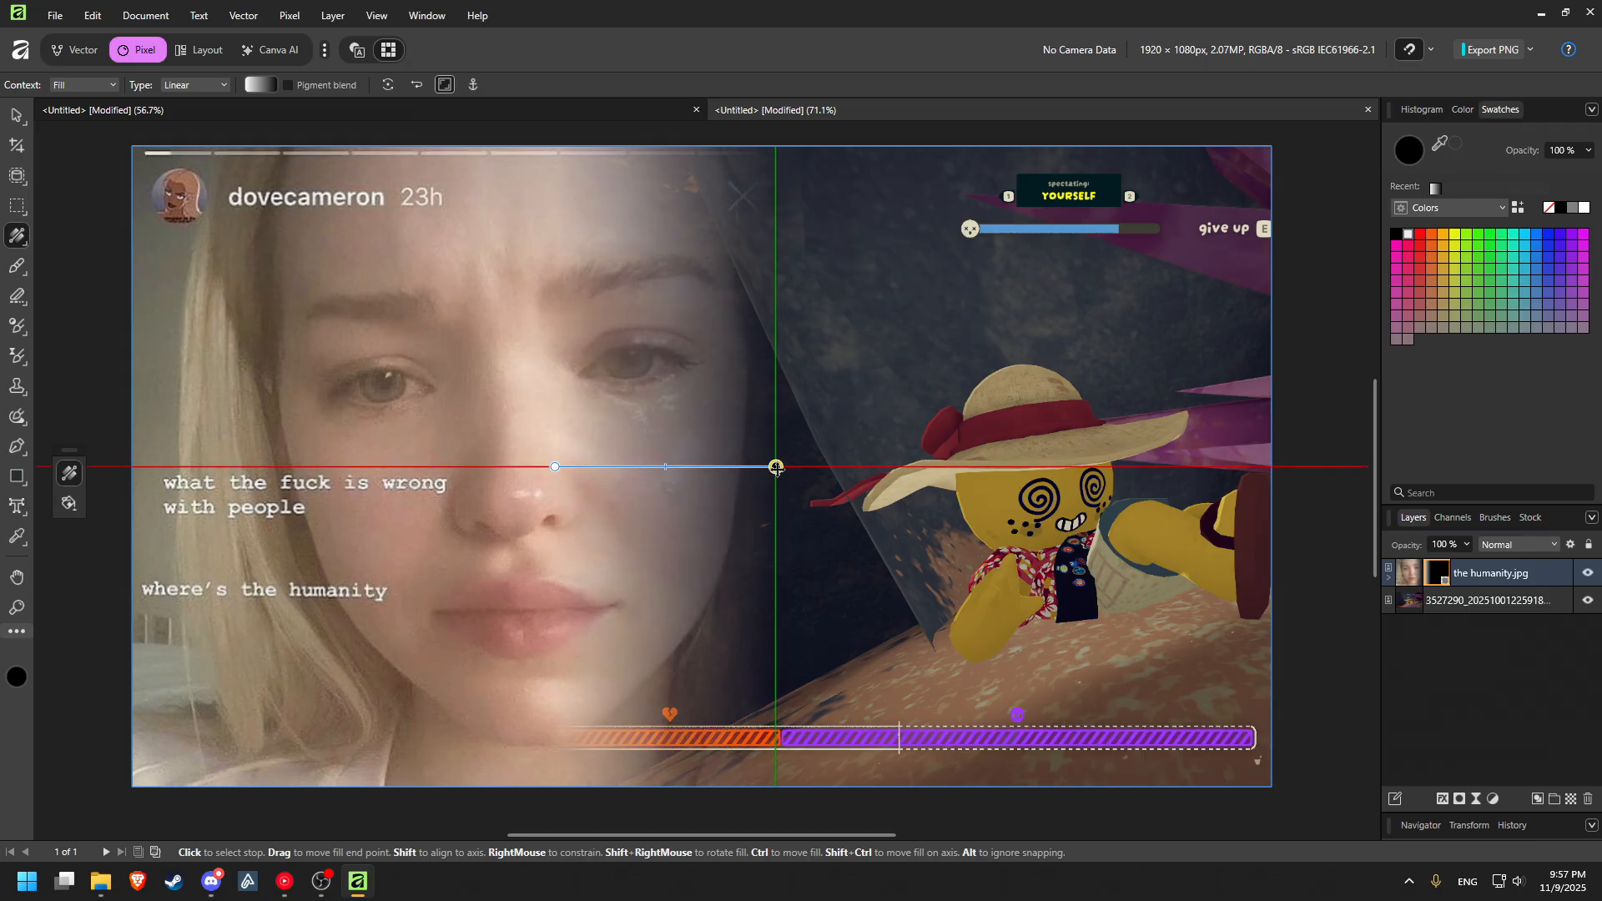
pyautogui.moveTo(776, 468); pyautogui.dragTo(776, 468)
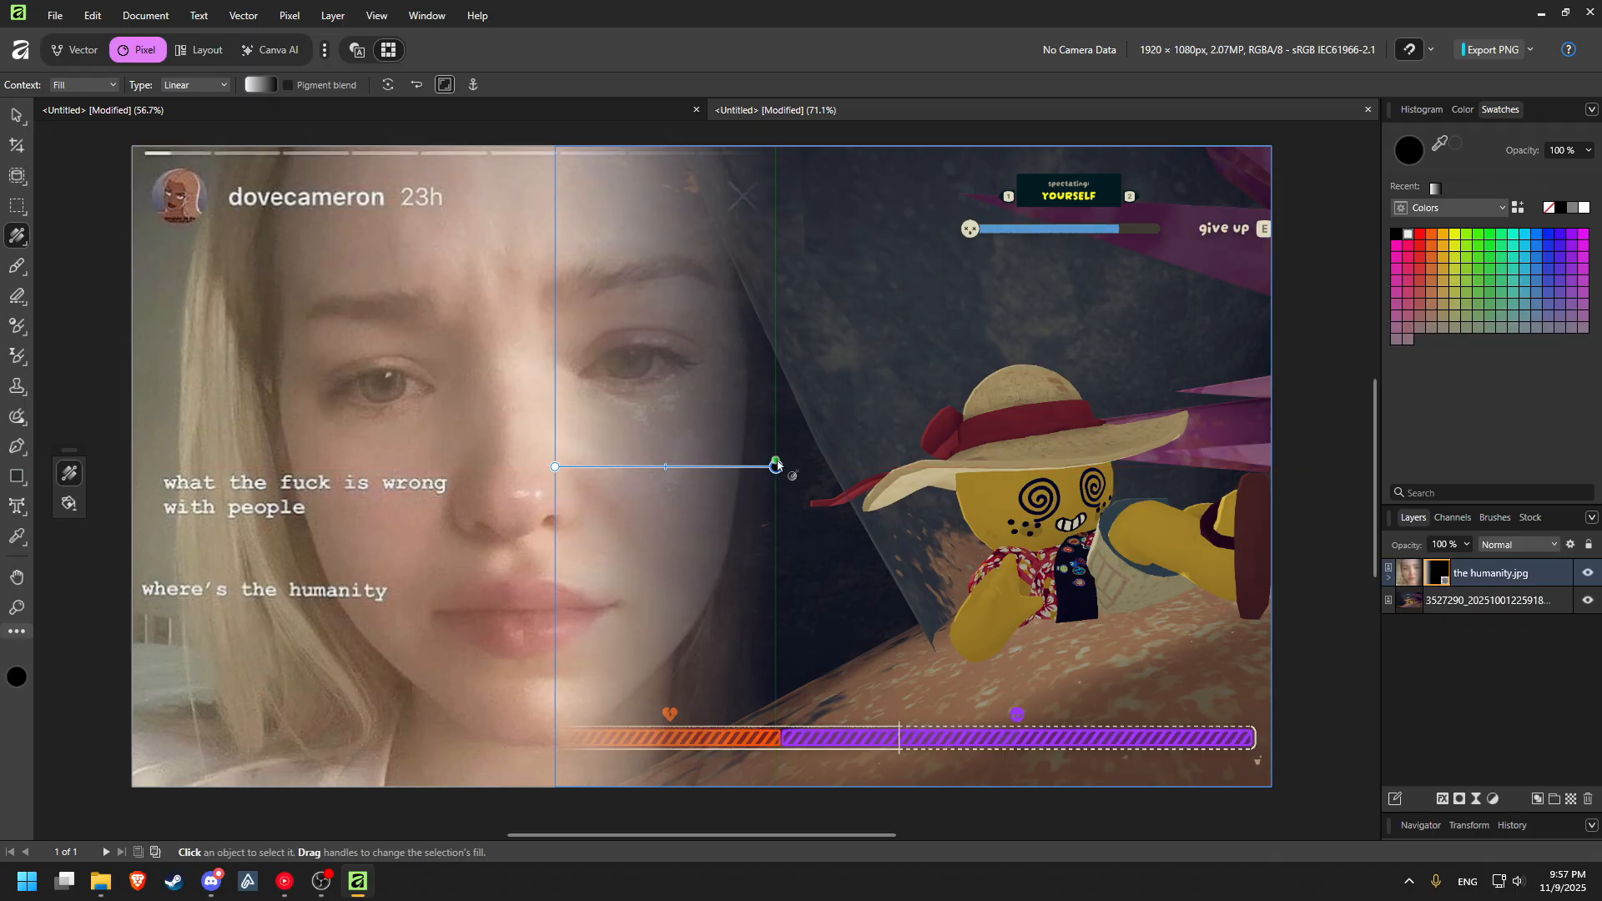
pyautogui.moveTo(776, 467)
pyautogui.mouseDown()
pyautogui.moveTo(793, 467)
pyautogui.moveTo(776, 467)
pyautogui.mouseUp()
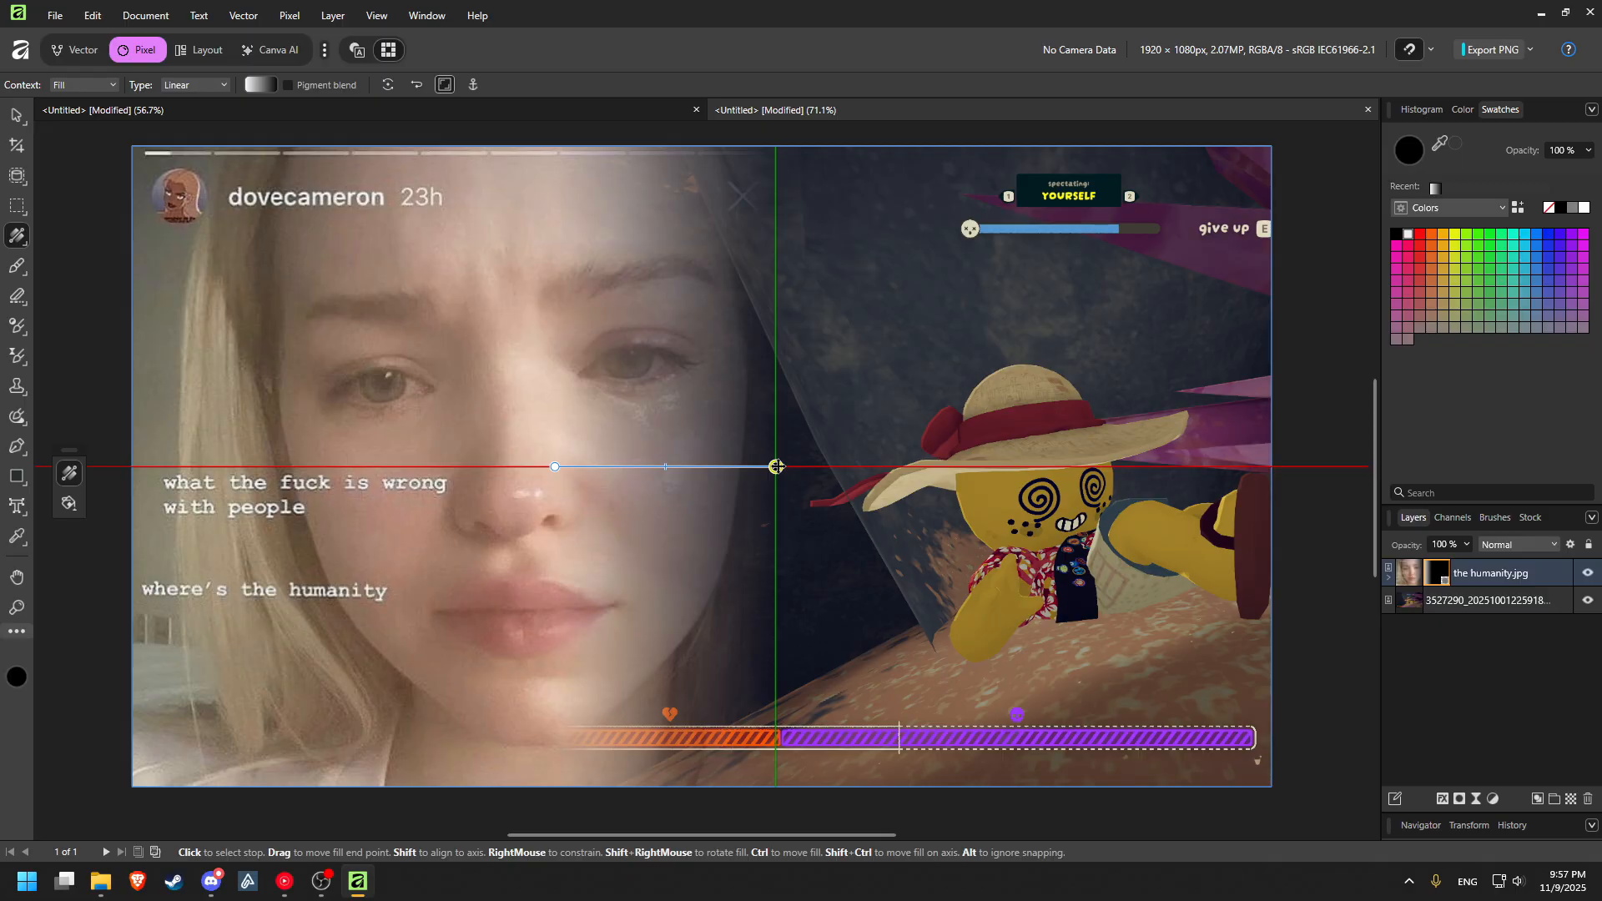
pyautogui.moveTo(776, 466); pyautogui.dragTo(776, 466)
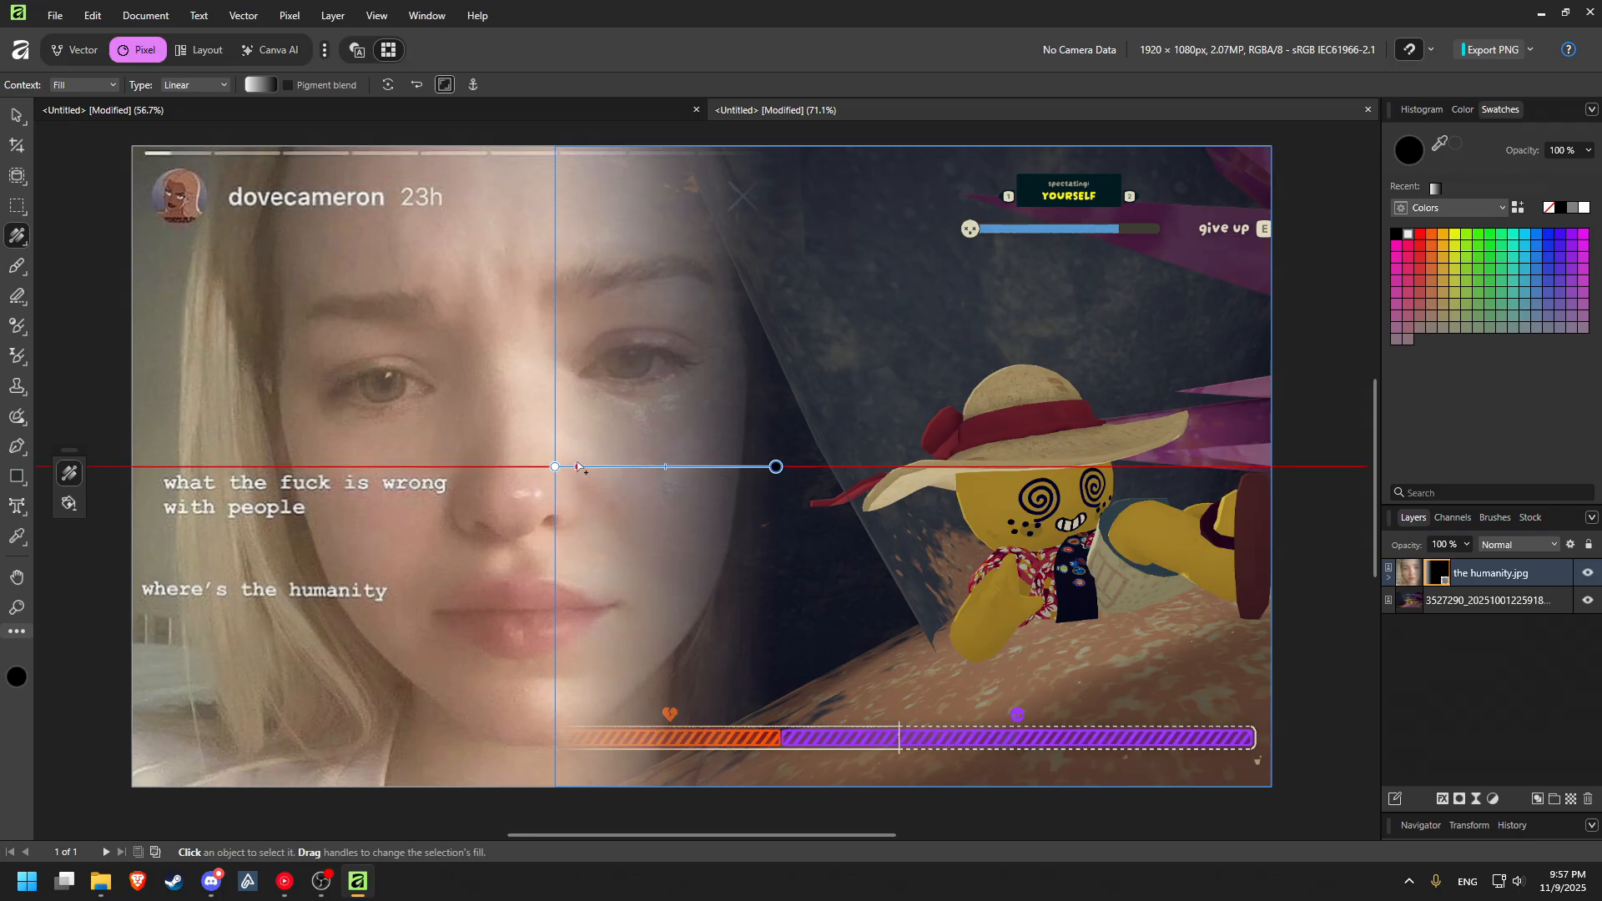
pyautogui.moveTo(557, 468)
pyautogui.mouseDown()
pyautogui.moveTo(454, 465)
pyautogui.moveTo(579, 465)
pyautogui.moveTo(409, 467)
pyautogui.moveTo(608, 469)
pyautogui.moveTo(525, 468)
pyautogui.moveTo(555, 467)
pyautogui.mouseUp()
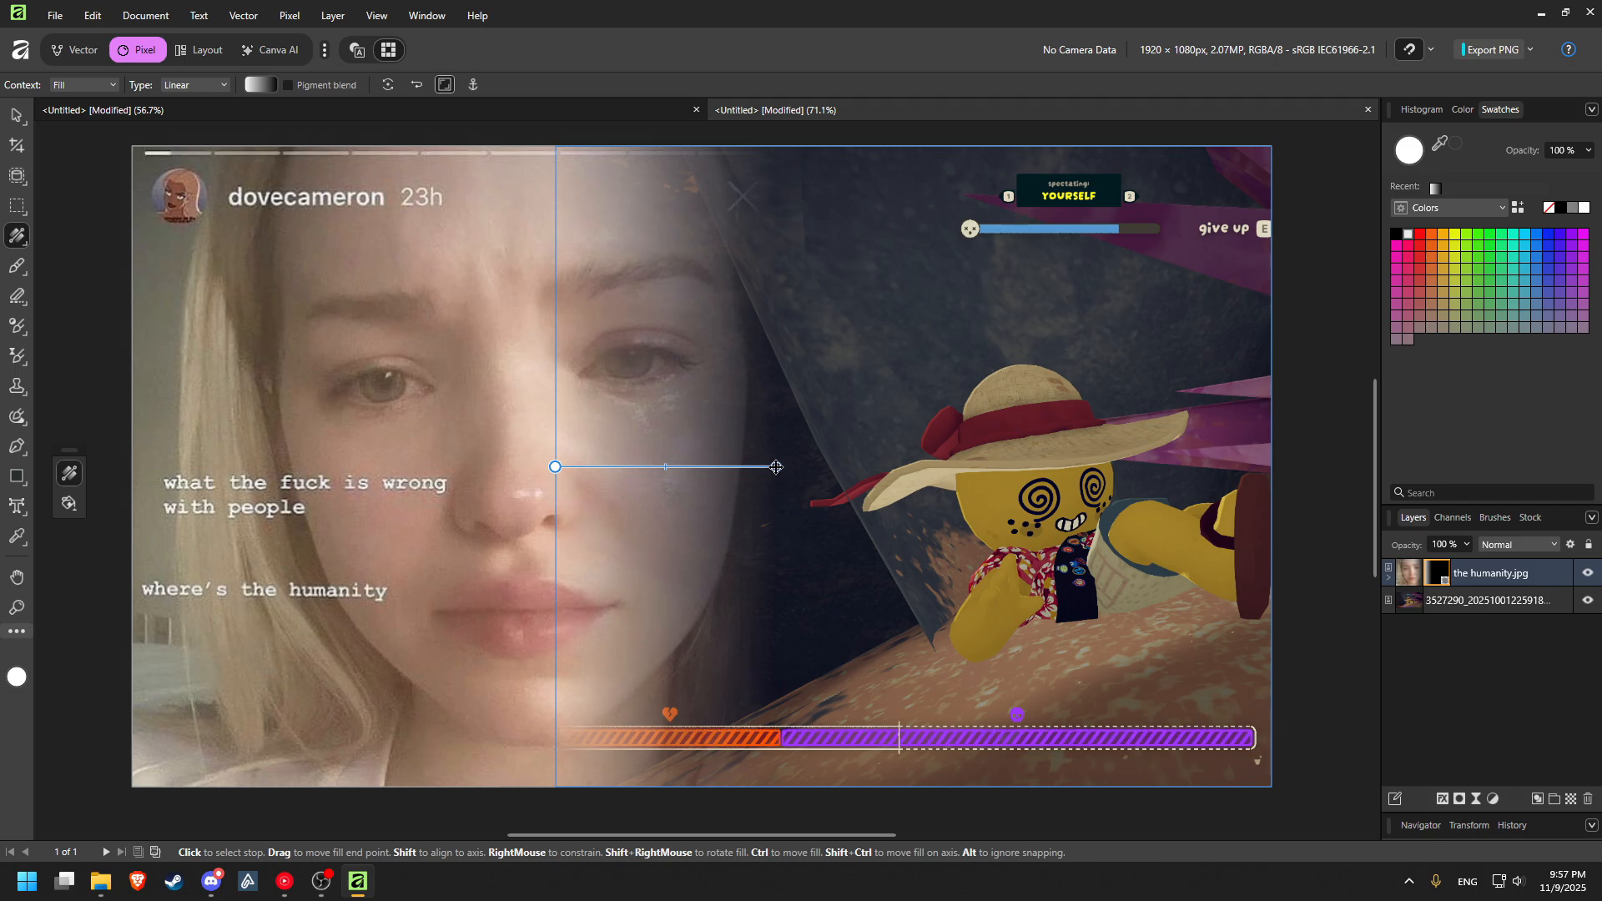
# Readjust both ends of the mask gradient, placing the black end on the portrait's right edge, and clear the selection.
pyautogui.moveTo(776, 466); pyautogui.dragTo(701, 439)
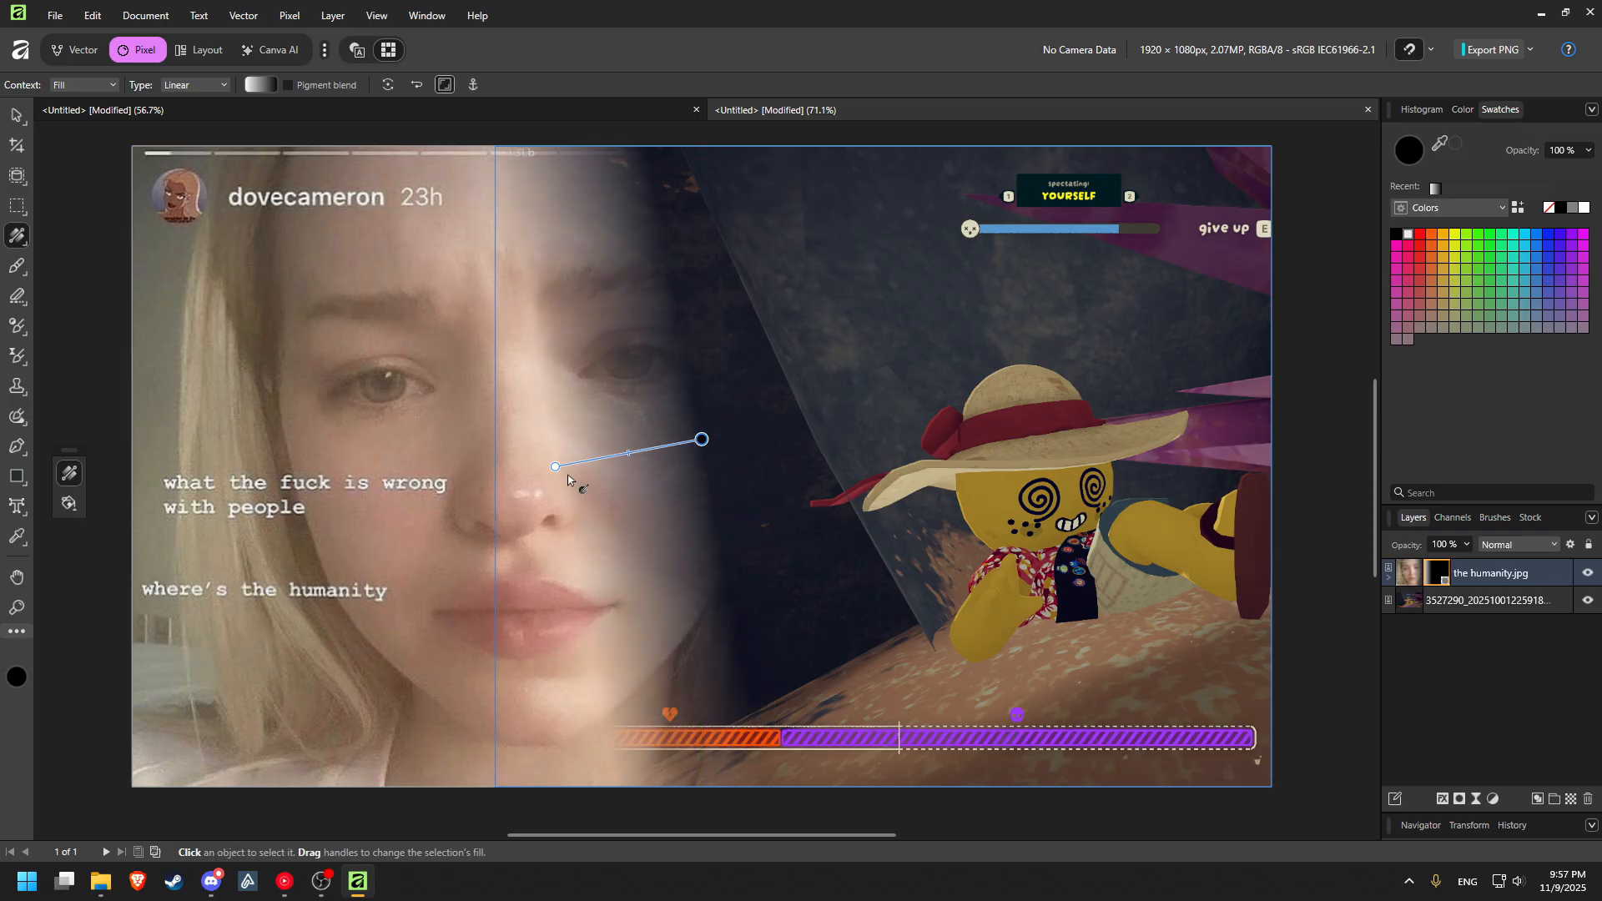
pyautogui.moveTo(555, 468)
pyautogui.mouseDown()
pyautogui.moveTo(504, 472)
pyautogui.moveTo(549, 464)
pyautogui.moveTo(562, 438)
pyautogui.moveTo(566, 453)
pyautogui.mouseUp()
pyautogui.moveTo(701, 439); pyautogui.dragTo(776, 454)
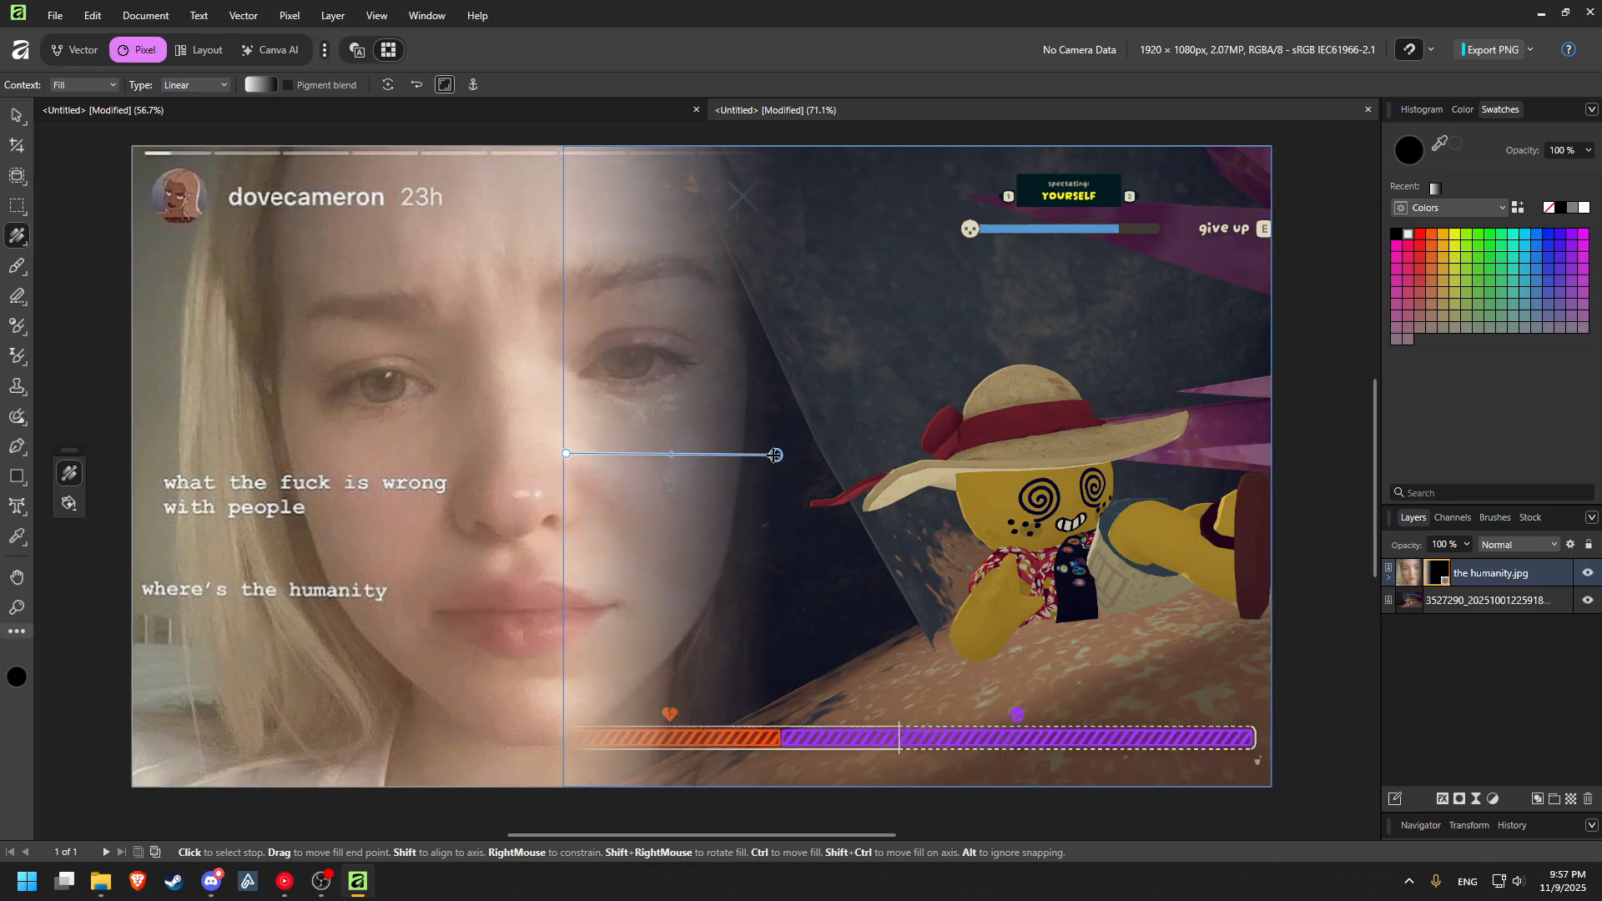
pyautogui.moveTo(776, 454); pyautogui.dragTo(773, 454)
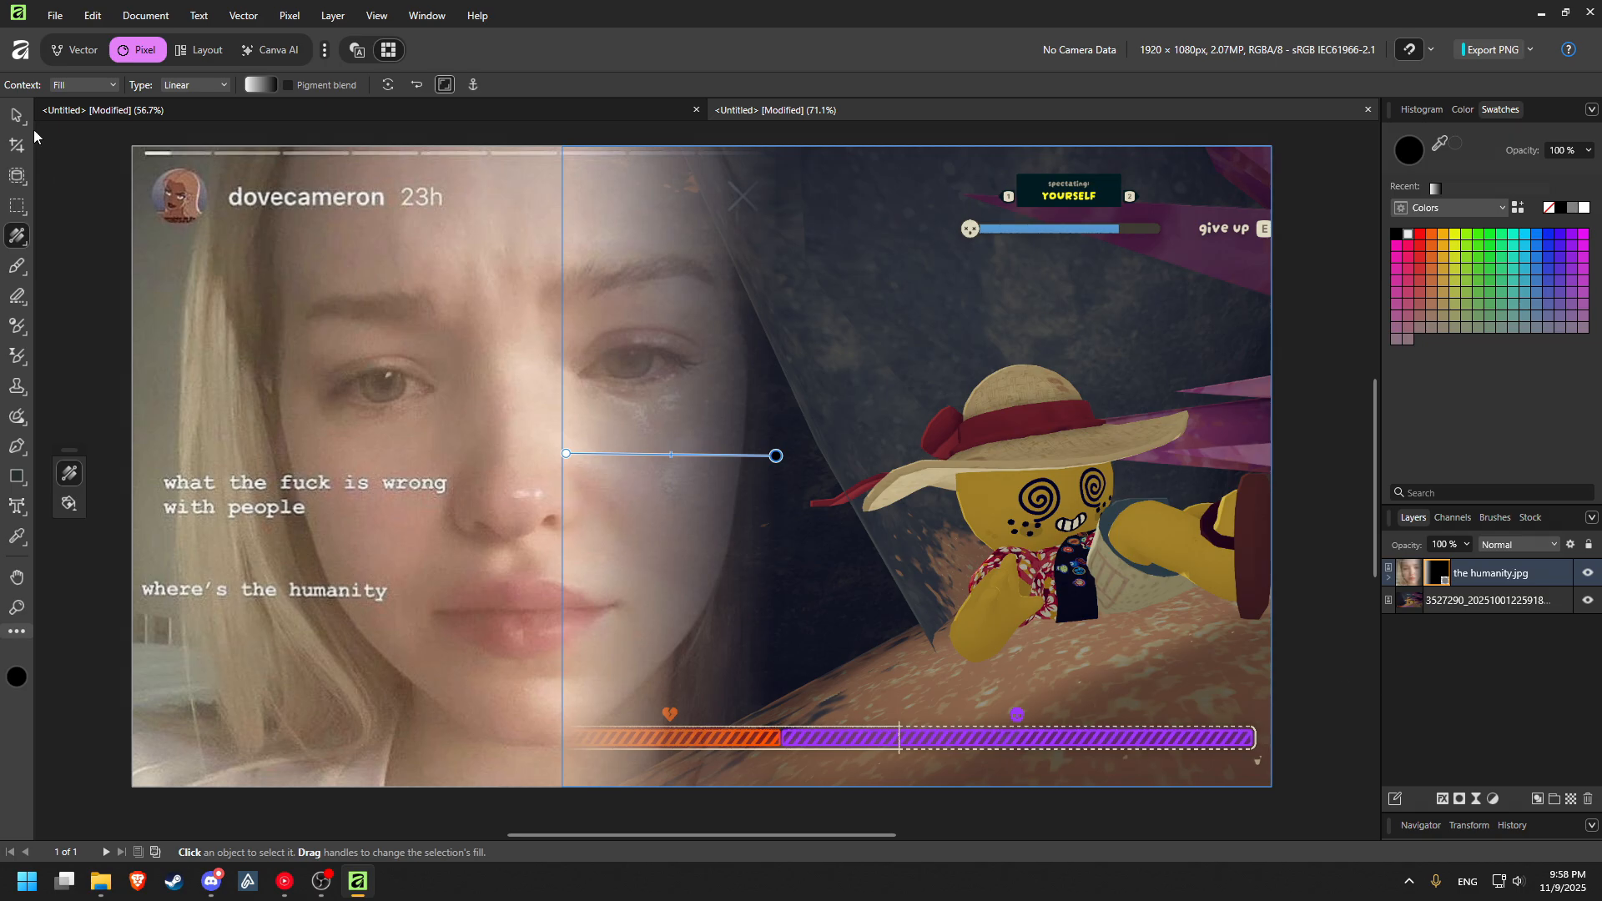
pyautogui.click(16, 115)
pyautogui.click(93, 252)
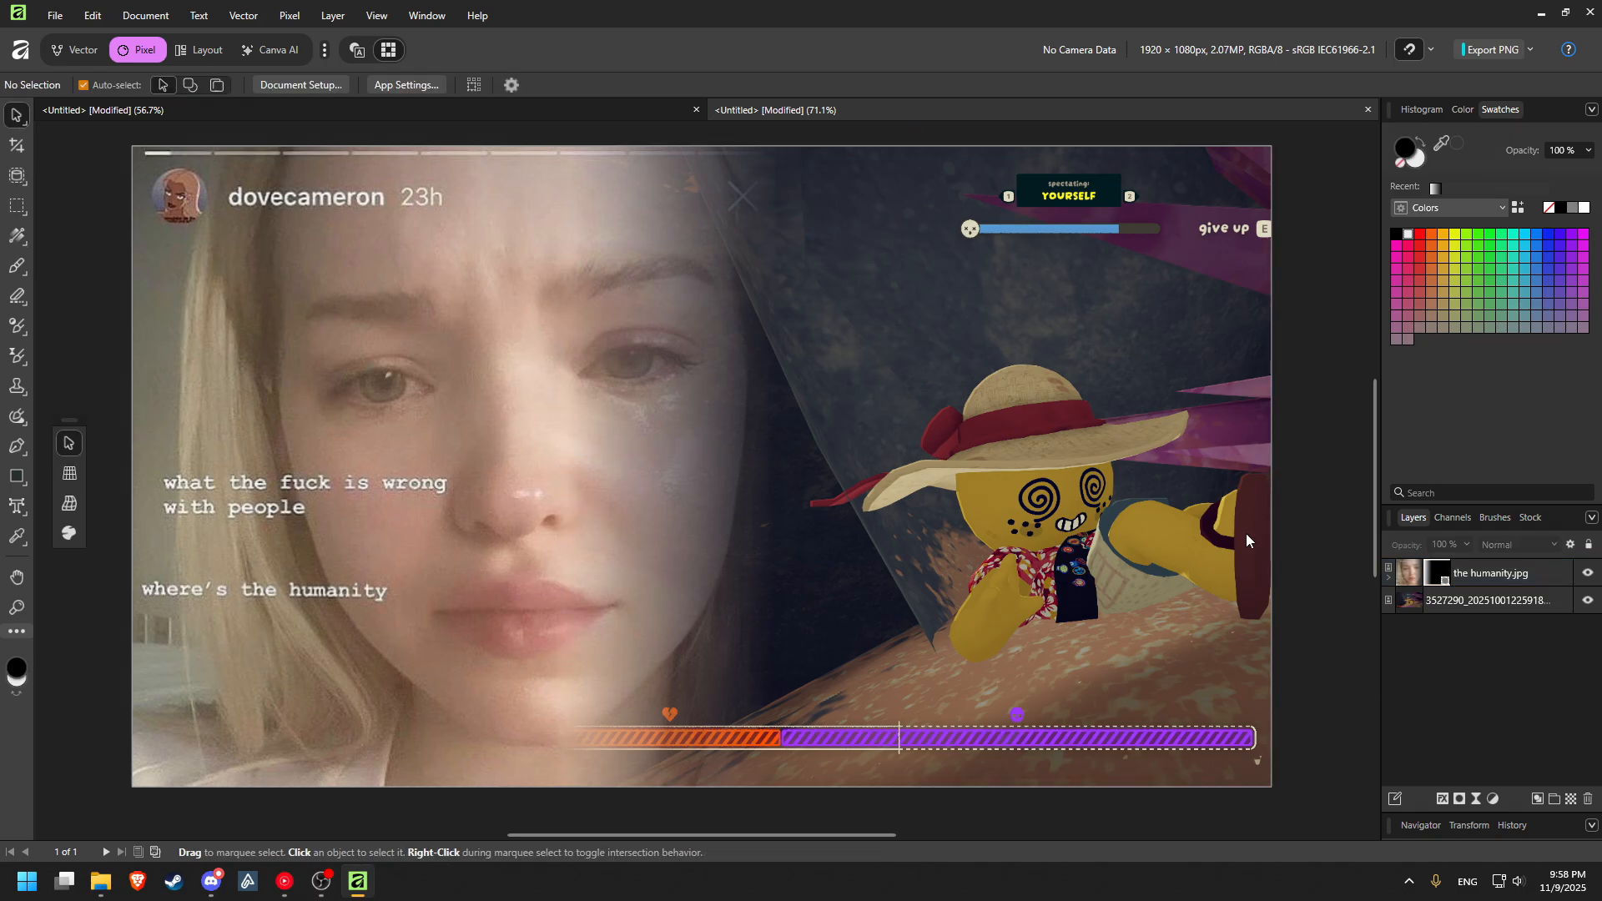
# Examine the portrait's mask on its own in black and white and compare it with the blended image.
pyautogui.keyDown('alt'); pyautogui.click(1439, 575); pyautogui.keyUp('alt')
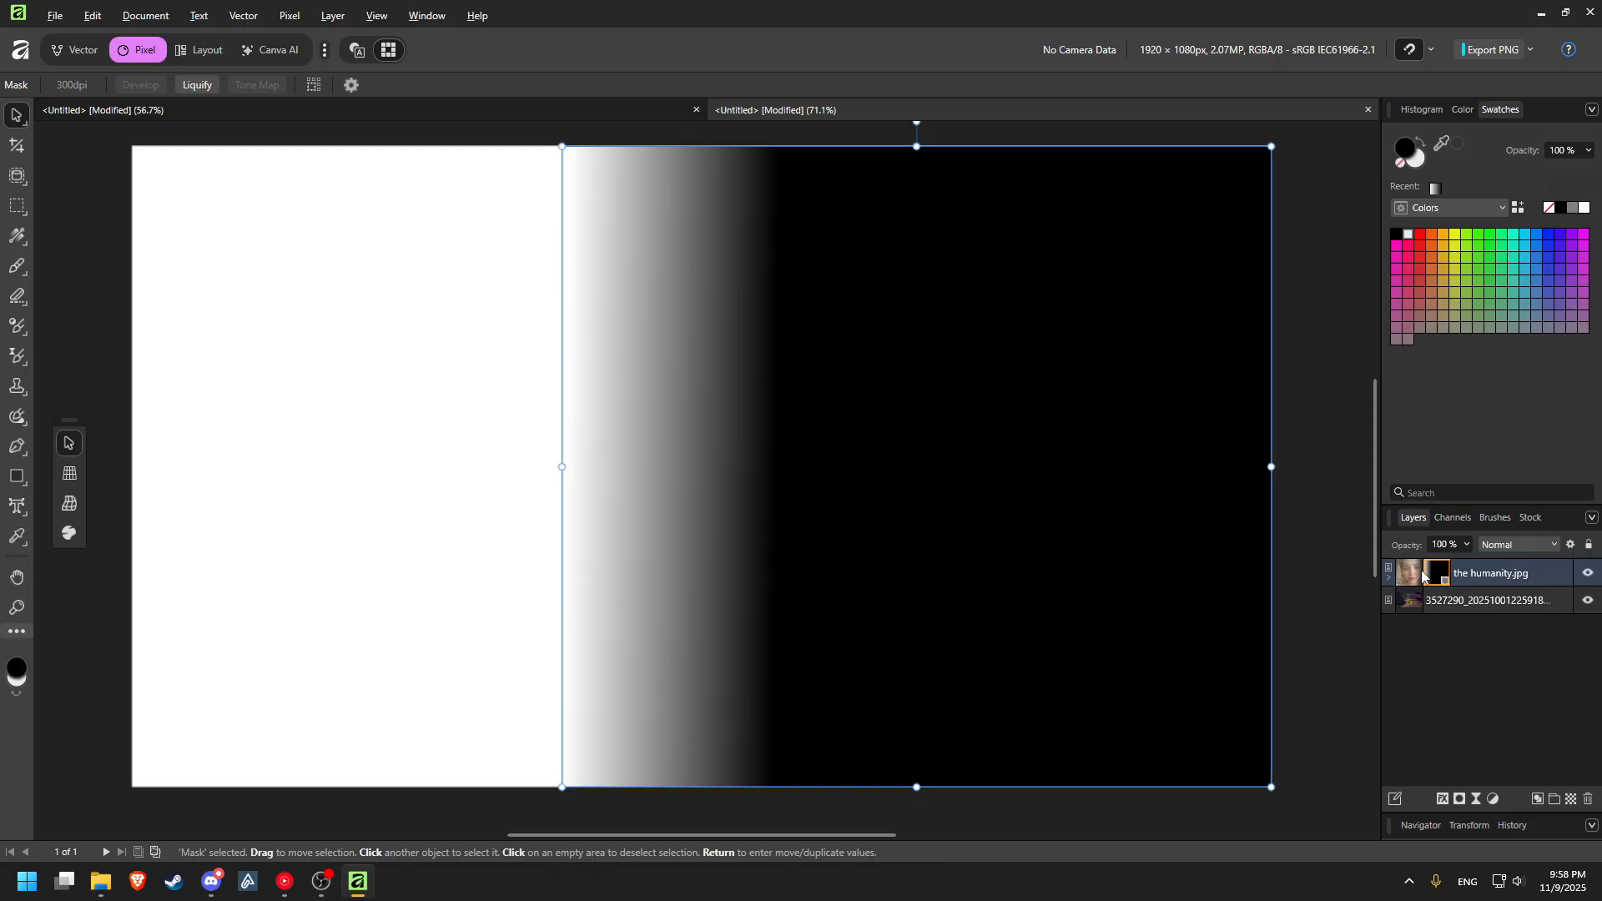
pyautogui.keyDown('alt'); pyautogui.click(1440, 575); pyautogui.keyUp('alt')
pyautogui.keyDown('alt'); pyautogui.click(1440, 575); pyautogui.keyUp('alt')
pyautogui.keyDown('alt'); pyautogui.click(1440, 575); pyautogui.keyUp('alt')
pyautogui.keyDown('alt'); pyautogui.click(1440, 575); pyautogui.keyUp('alt')
pyautogui.keyDown('alt'); pyautogui.click(1440, 575); pyautogui.keyUp('alt')
pyautogui.keyDown('alt'); pyautogui.click(1440, 575); pyautogui.keyUp('alt')
pyautogui.keyDown('alt'); pyautogui.click(1440, 575); pyautogui.keyUp('alt')
pyautogui.keyDown('alt'); pyautogui.click(1440, 575); pyautogui.keyUp('alt')
pyautogui.keyDown('alt'); pyautogui.click(1440, 575); pyautogui.keyUp('alt')
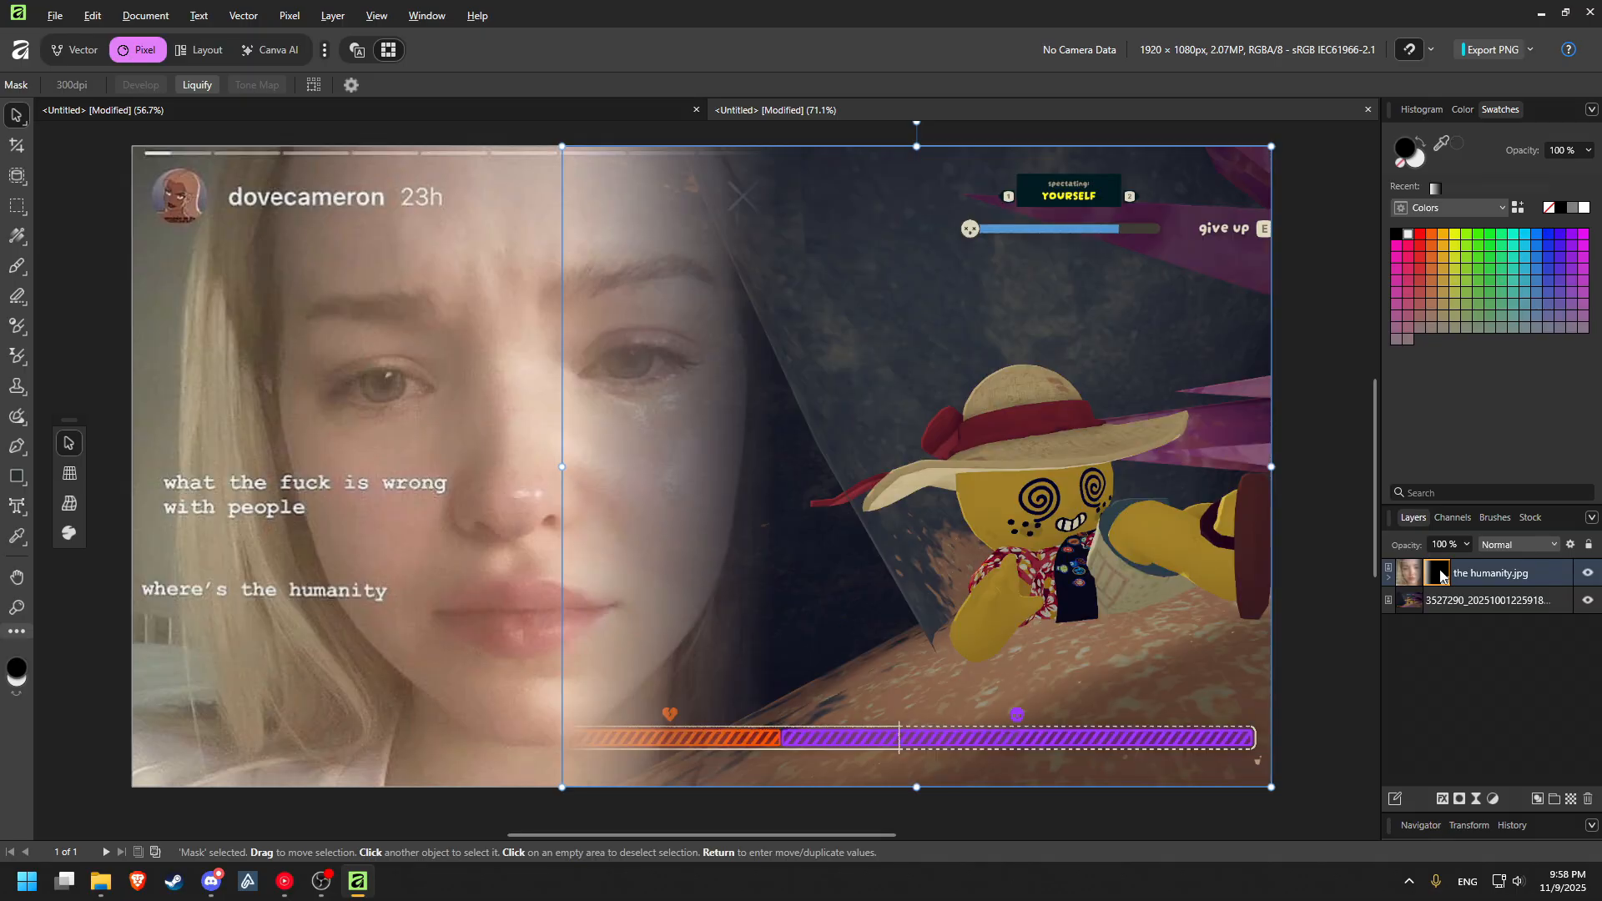
pyautogui.keyDown('alt'); pyautogui.click(1440, 575); pyautogui.keyUp('alt')
pyautogui.keyDown('alt'); pyautogui.click(1441, 575); pyautogui.keyUp('alt')
pyautogui.keyDown('alt'); pyautogui.click(1440, 575); pyautogui.keyUp('alt')
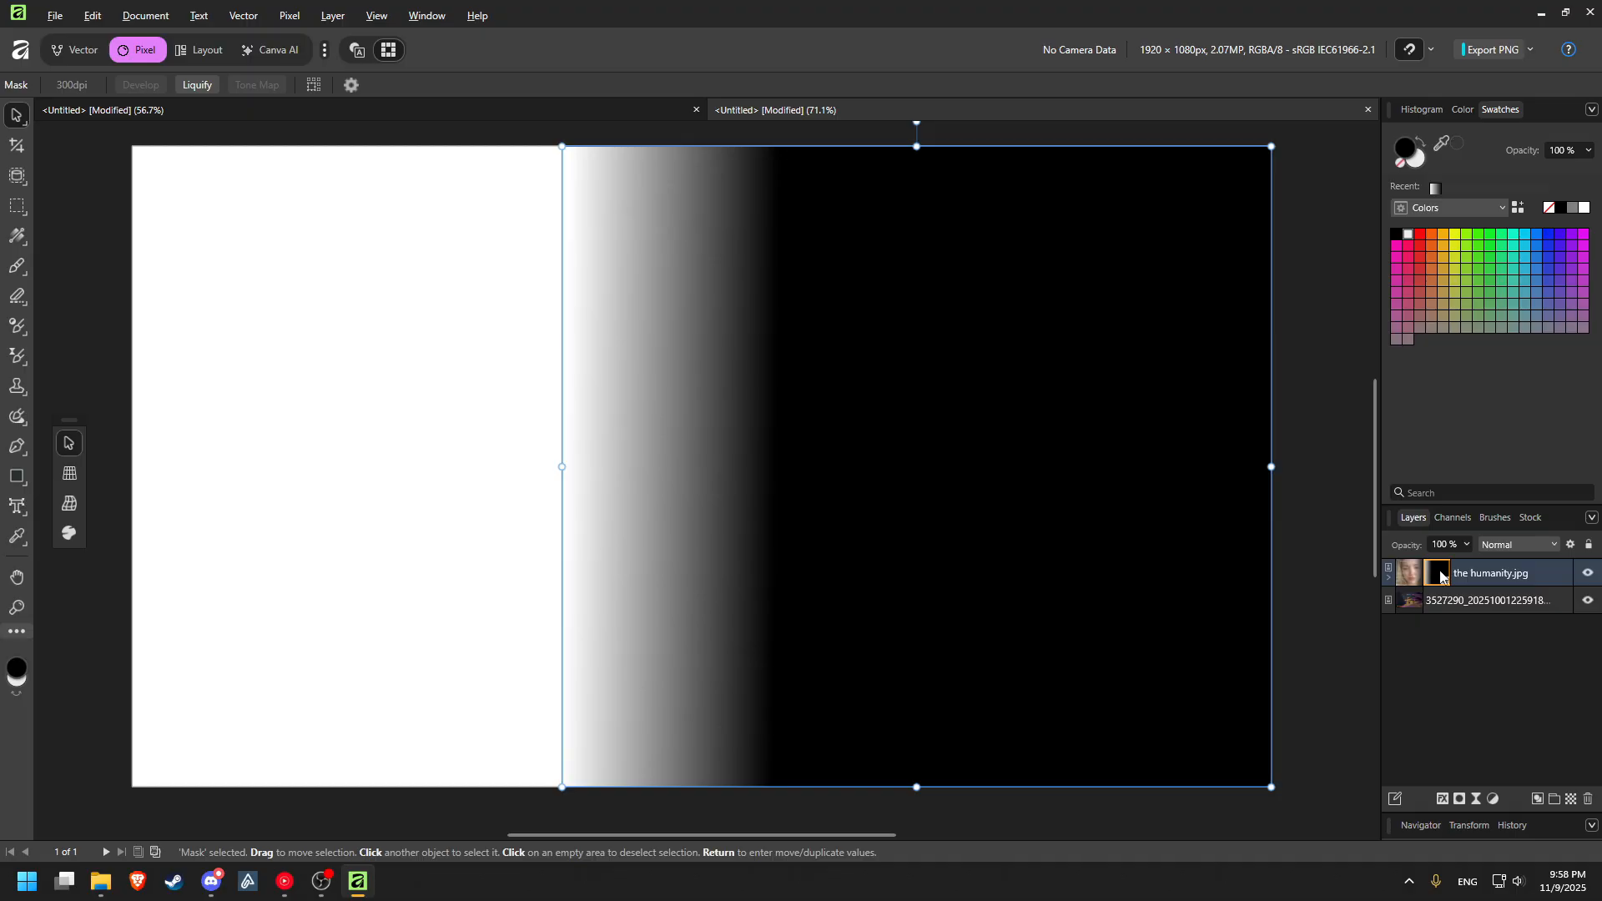
pyautogui.keyDown('alt'); pyautogui.click(1440, 575); pyautogui.keyUp('alt')
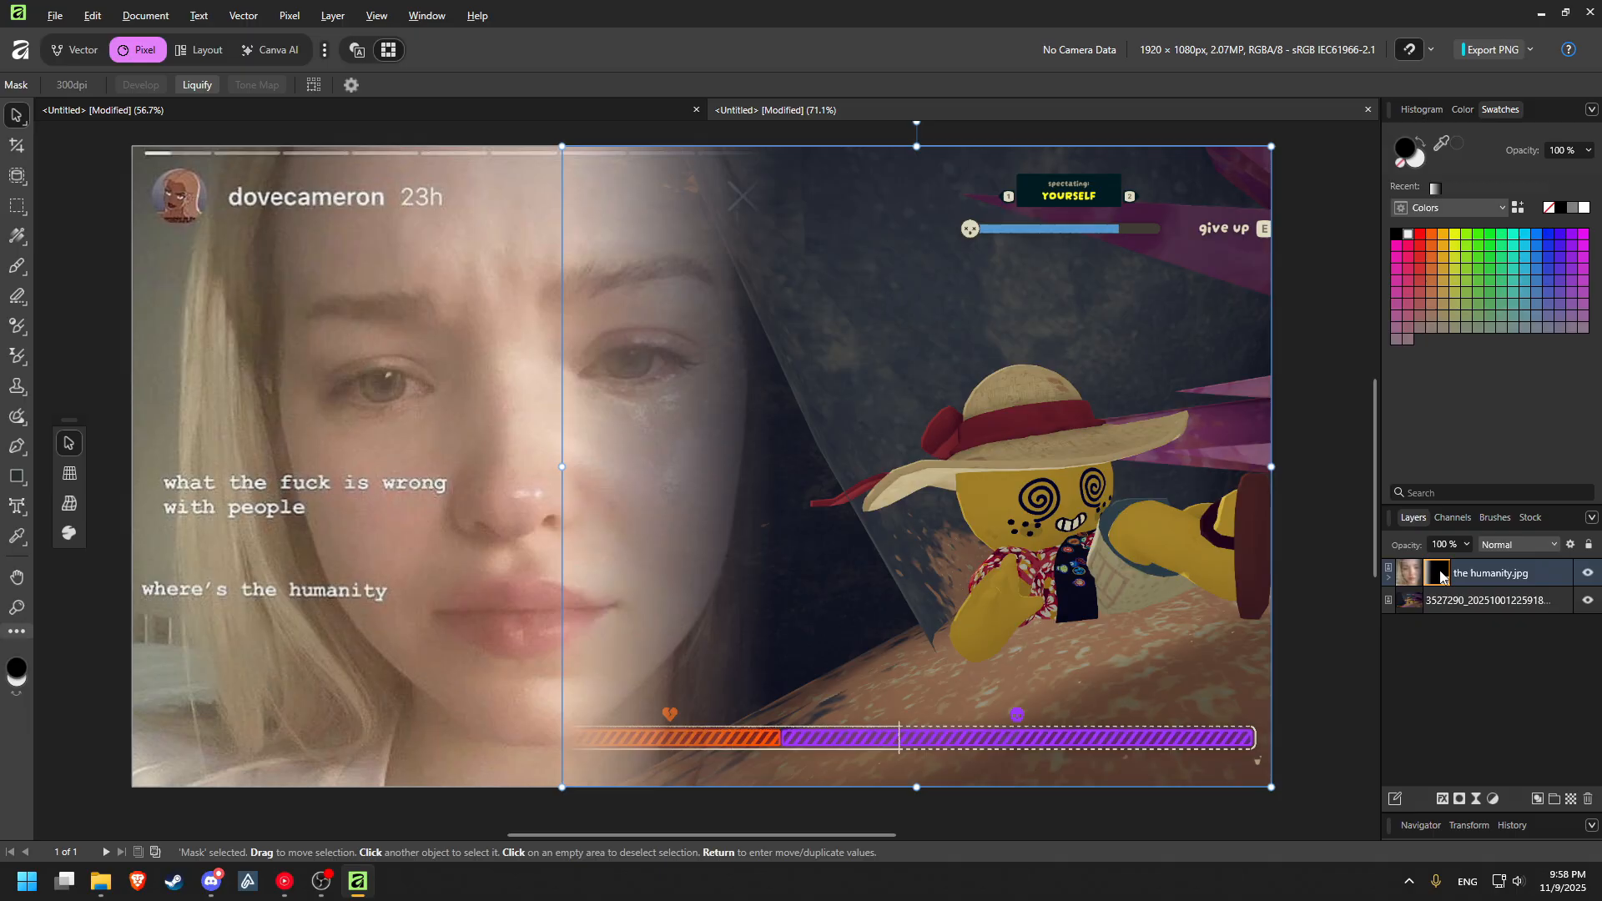
pyautogui.keyDown('alt'); pyautogui.click(1440, 575); pyautogui.keyUp('alt')
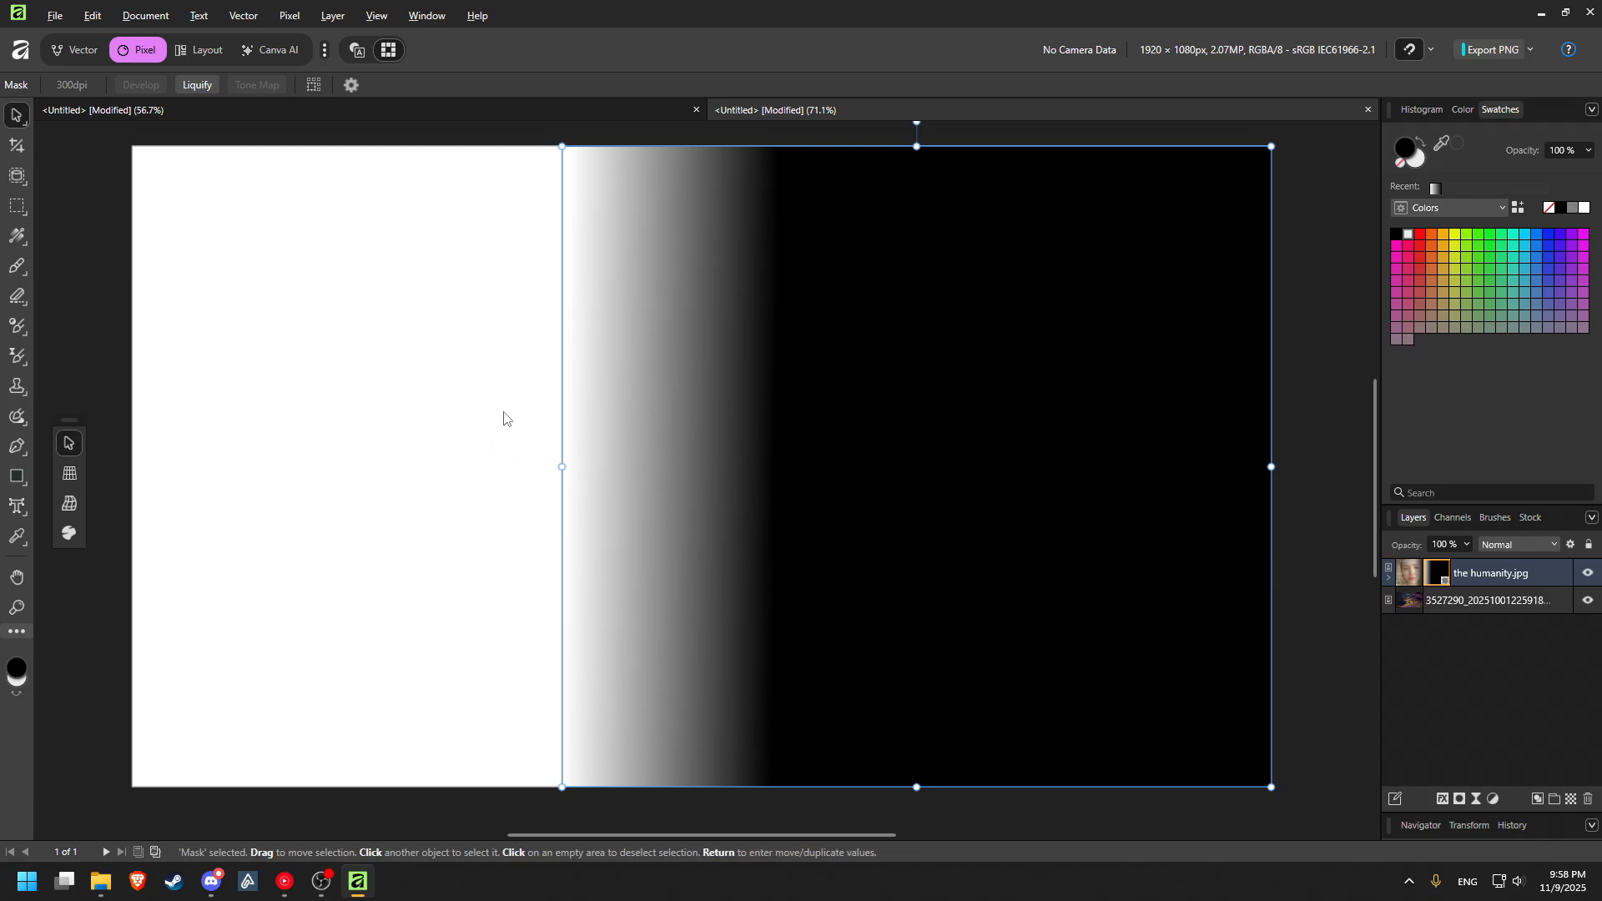
pyautogui.keyDown('alt'); pyautogui.click(1447, 574); pyautogui.keyUp('alt')
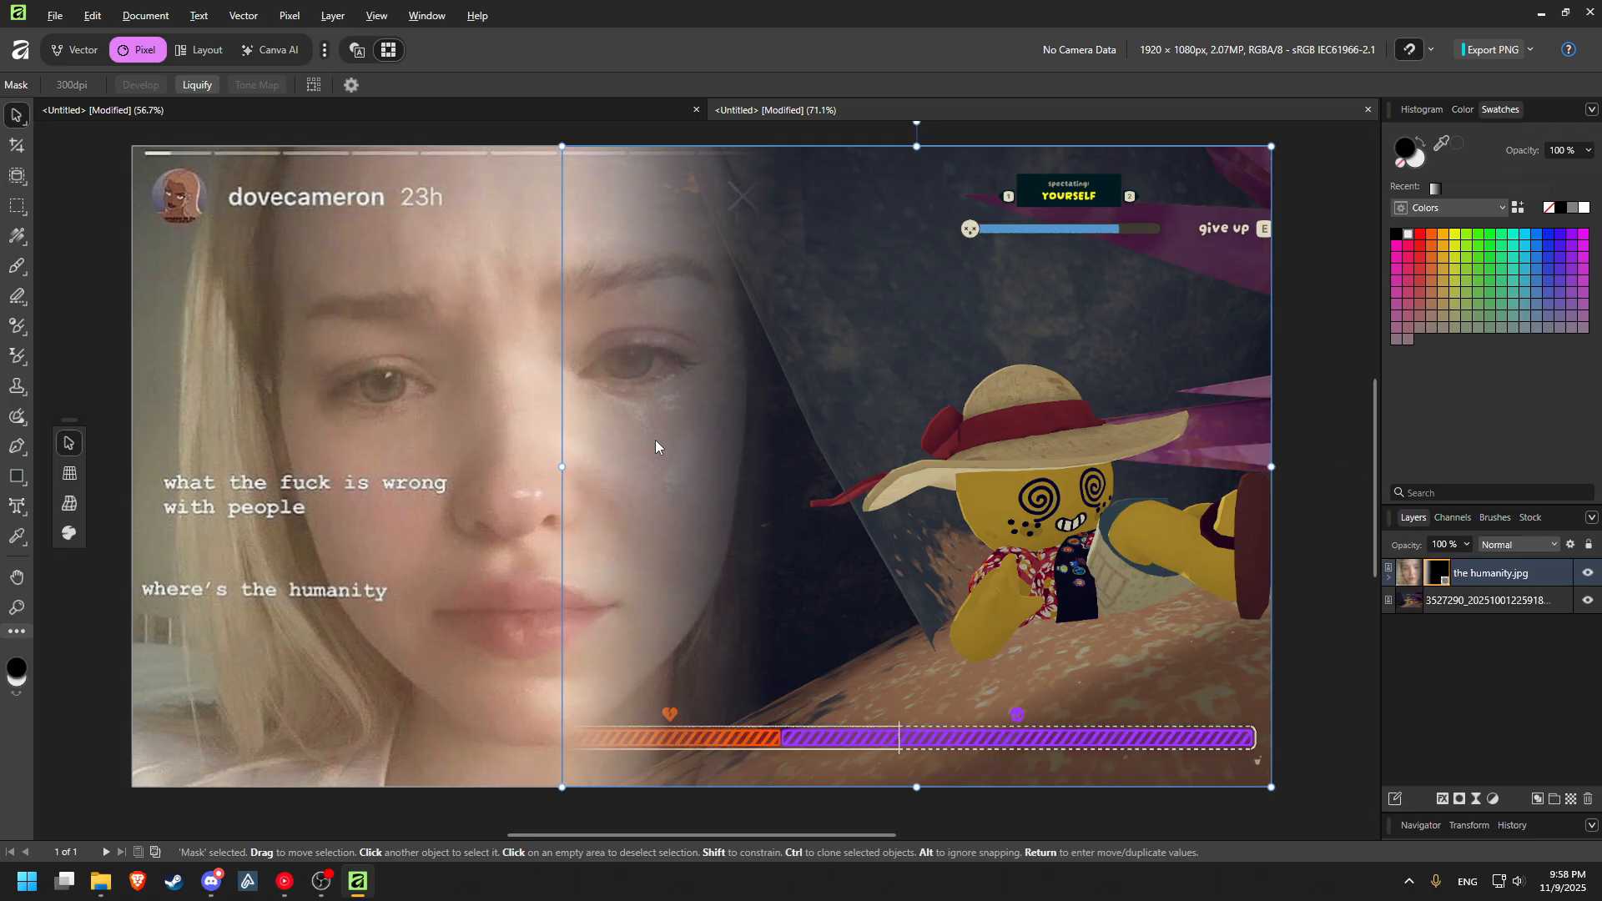
pyautogui.keyDown('alt'); pyautogui.click(1446, 574); pyautogui.keyUp('alt')
pyautogui.keyDown('alt'); pyautogui.click(1446, 574); pyautogui.keyUp('alt')
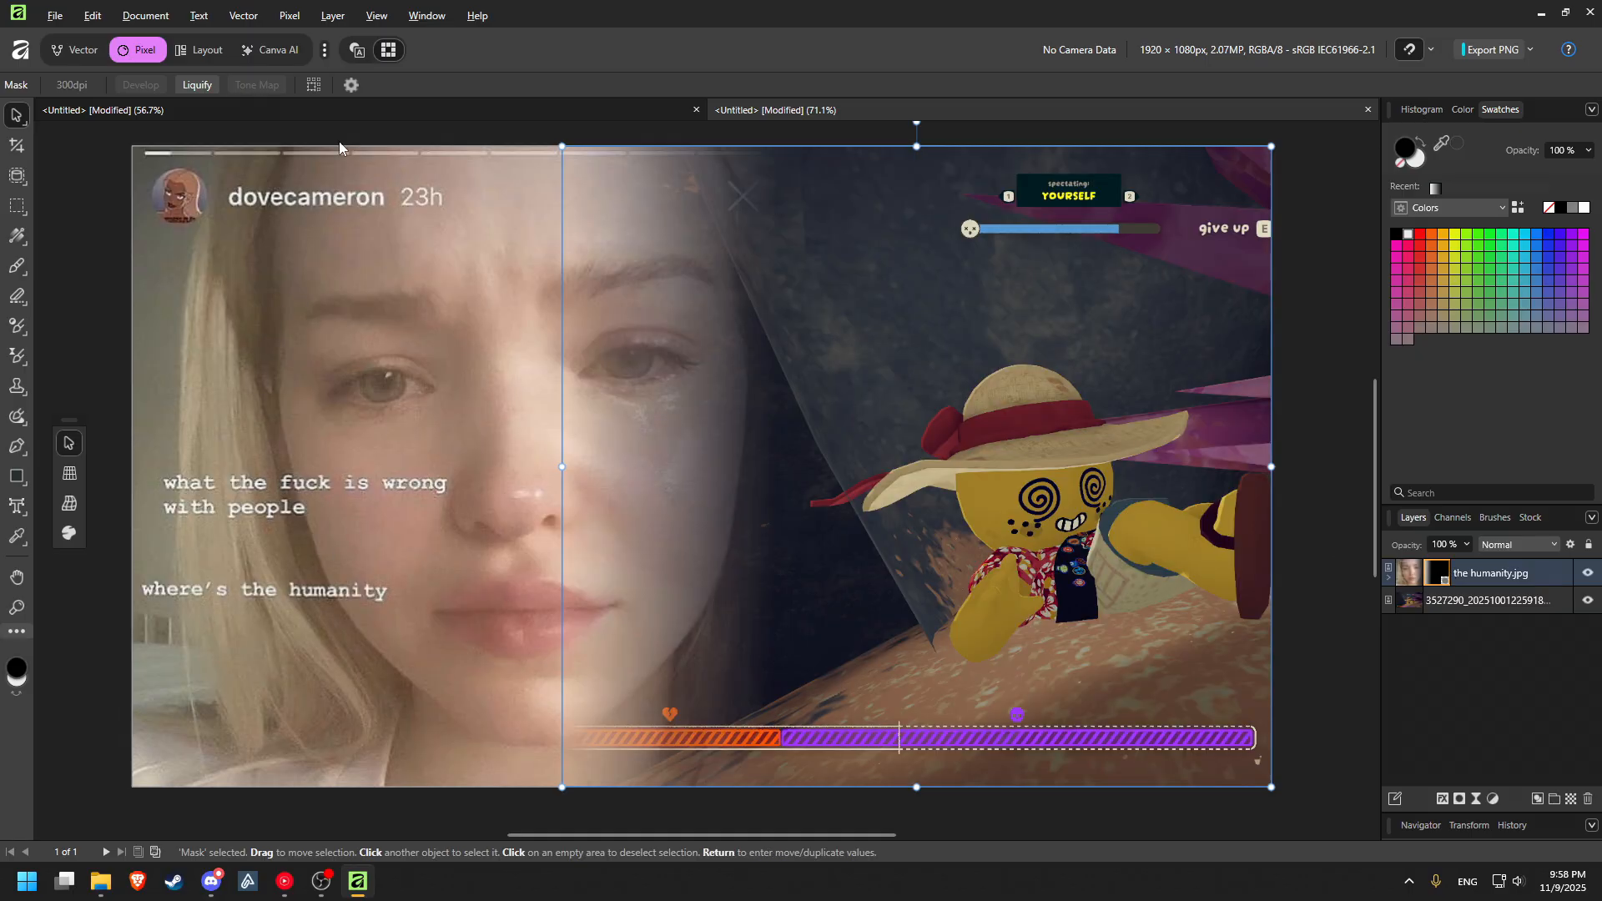
pyautogui.keyDown('alt'); pyautogui.click(1437, 575); pyautogui.keyUp('alt')
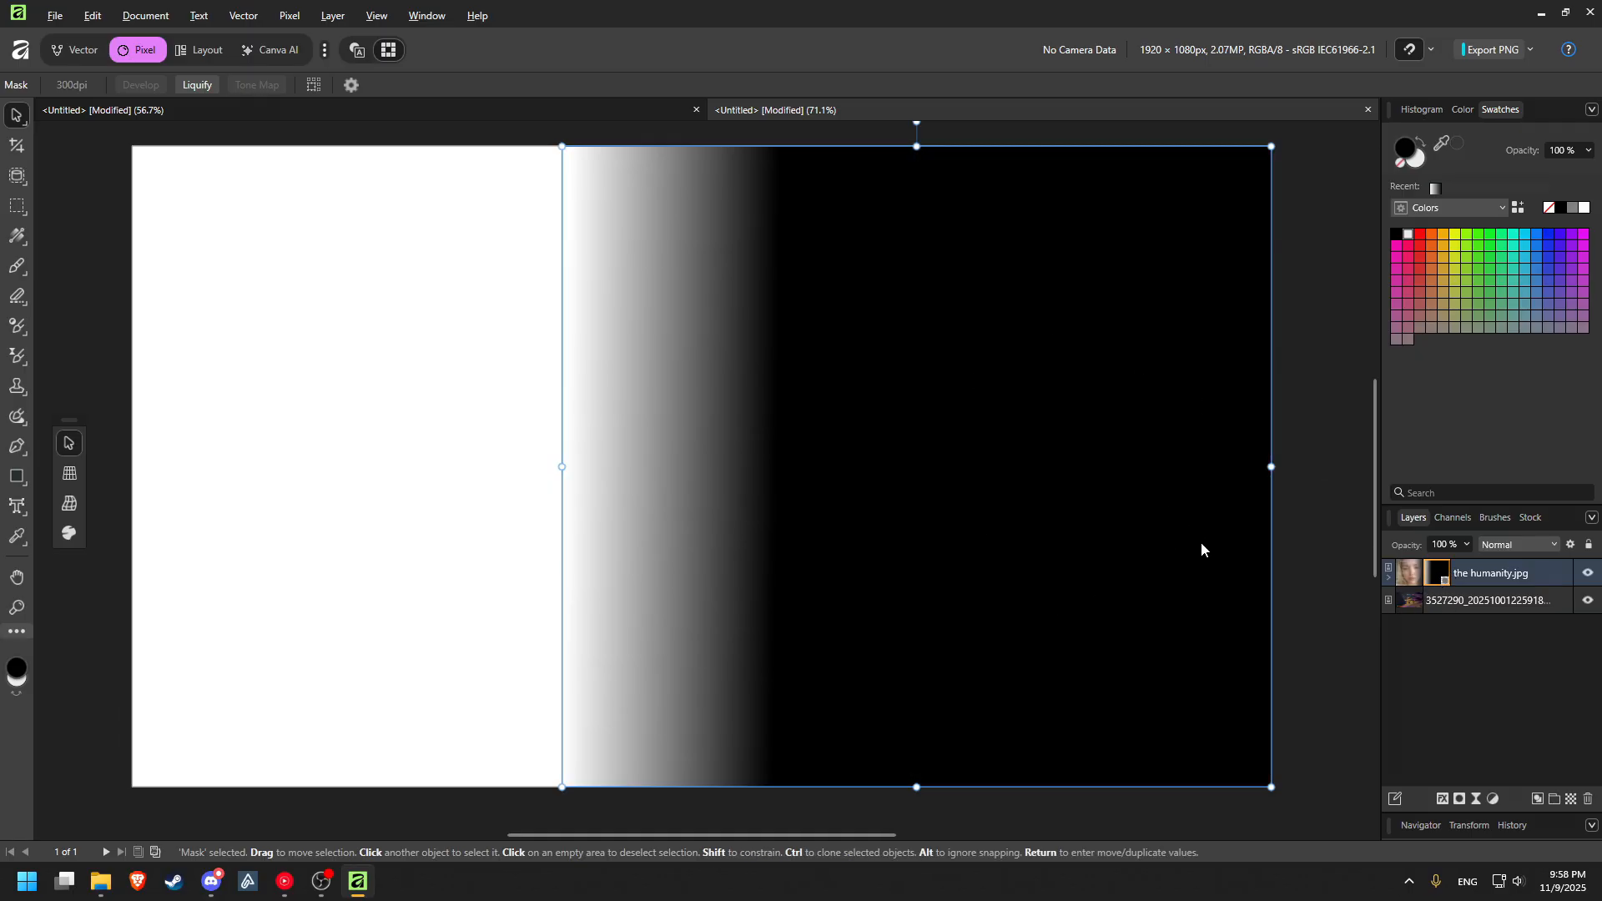
pyautogui.keyDown('alt'); pyautogui.click(1439, 574); pyautogui.keyUp('alt')
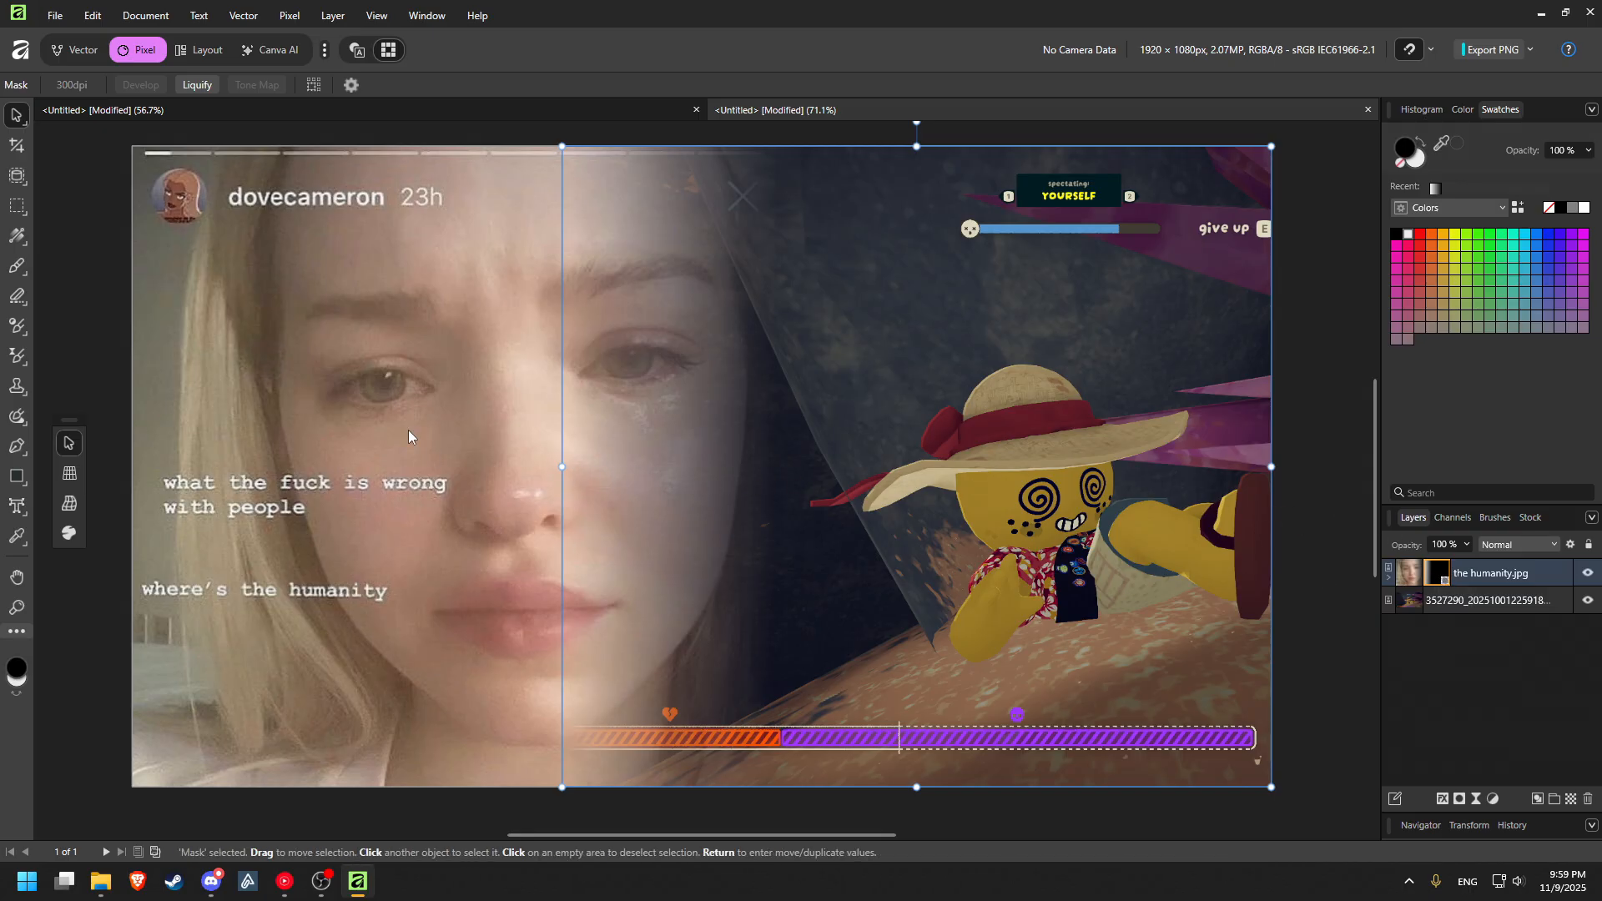
# Try a short black Paint Brush stroke on the portrait's mask over the forehead, and undo it.
pyautogui.click(16, 266)
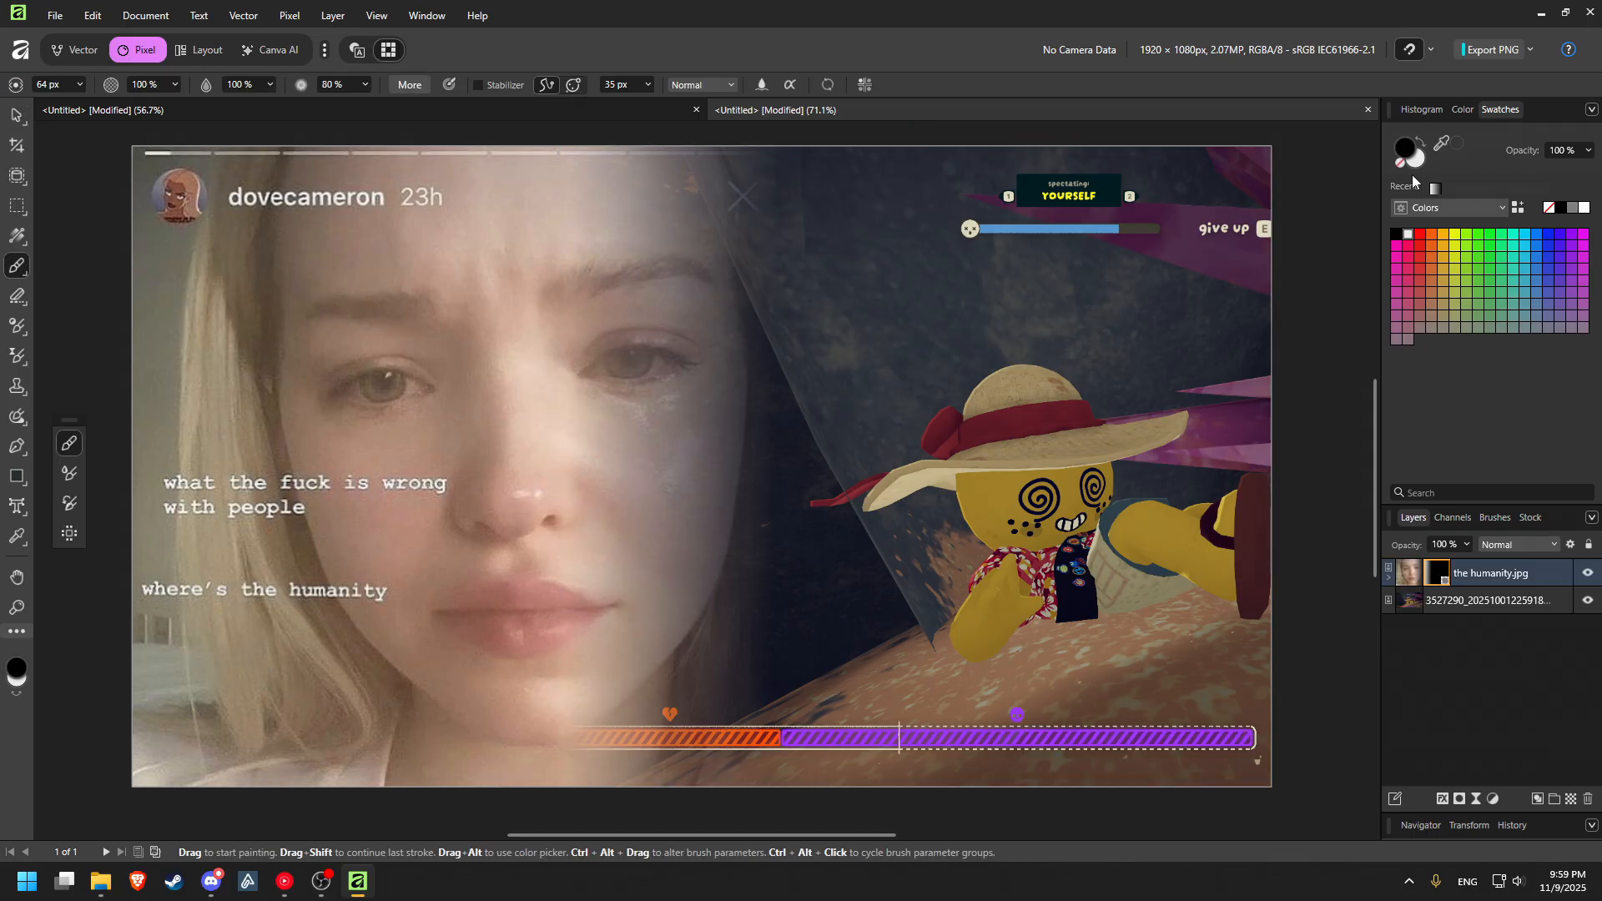
pyautogui.click(1408, 234)
pyautogui.click(1397, 235)
pyautogui.moveTo(456, 327)
pyautogui.mouseDown()
pyautogui.moveTo(410, 357)
pyautogui.moveTo(503, 334)
pyautogui.mouseUp()
pyautogui.hotkey('ctrl', 'z')
pyautogui.hotkey('ctrl', 'z')
pyautogui.click(16, 115)
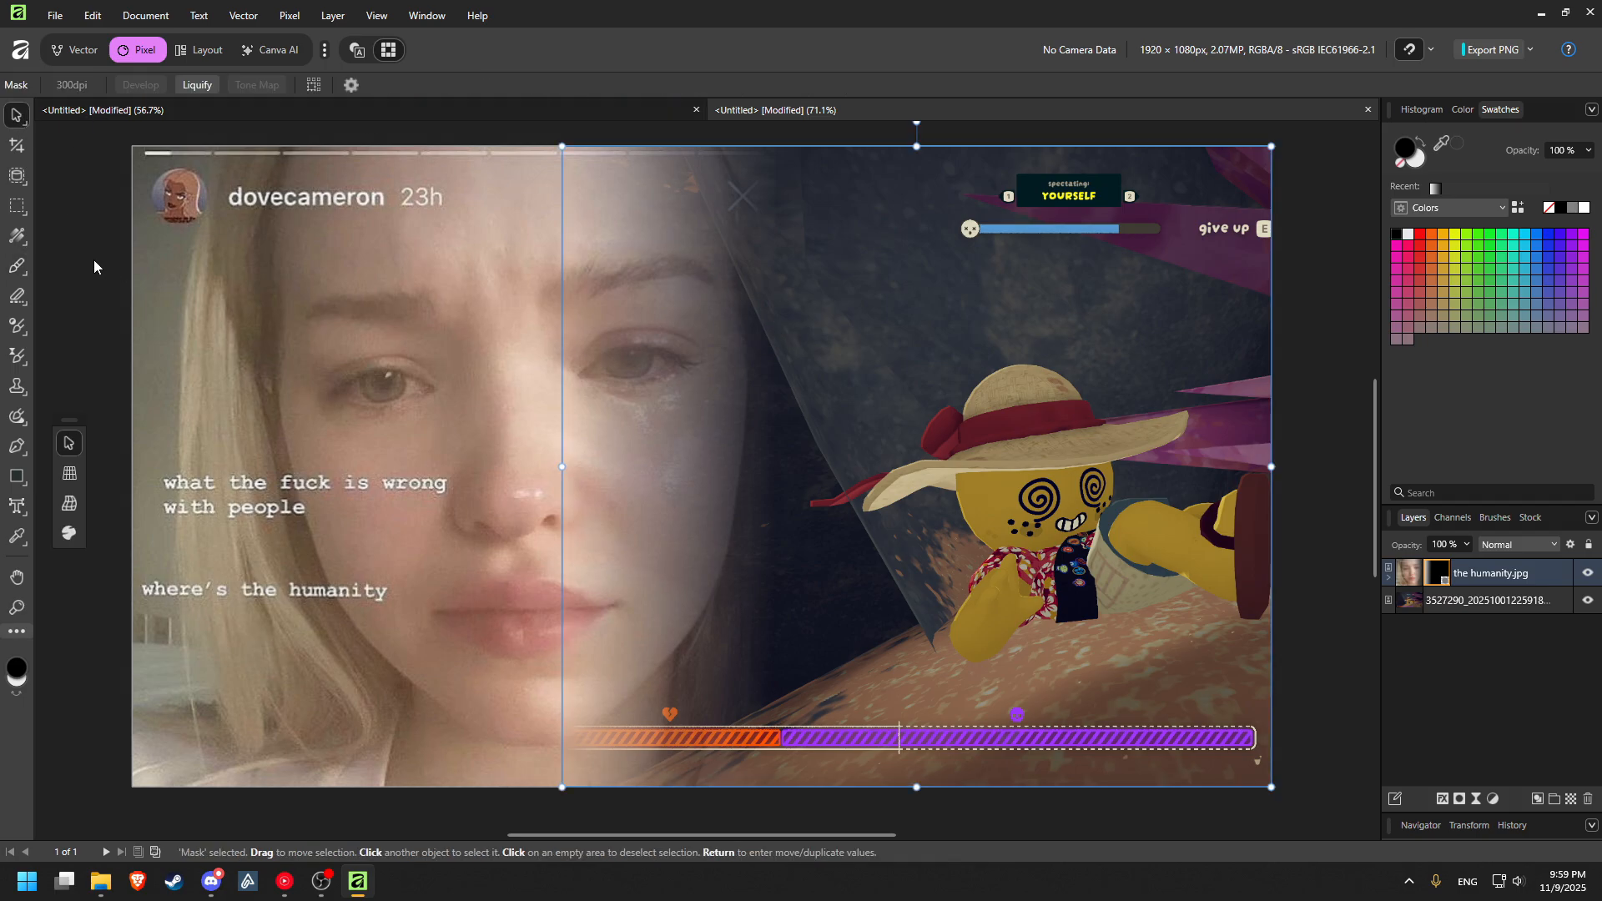
# Clear the selection and view the whole blended composition at a smaller size.
pyautogui.click(1297, 414)
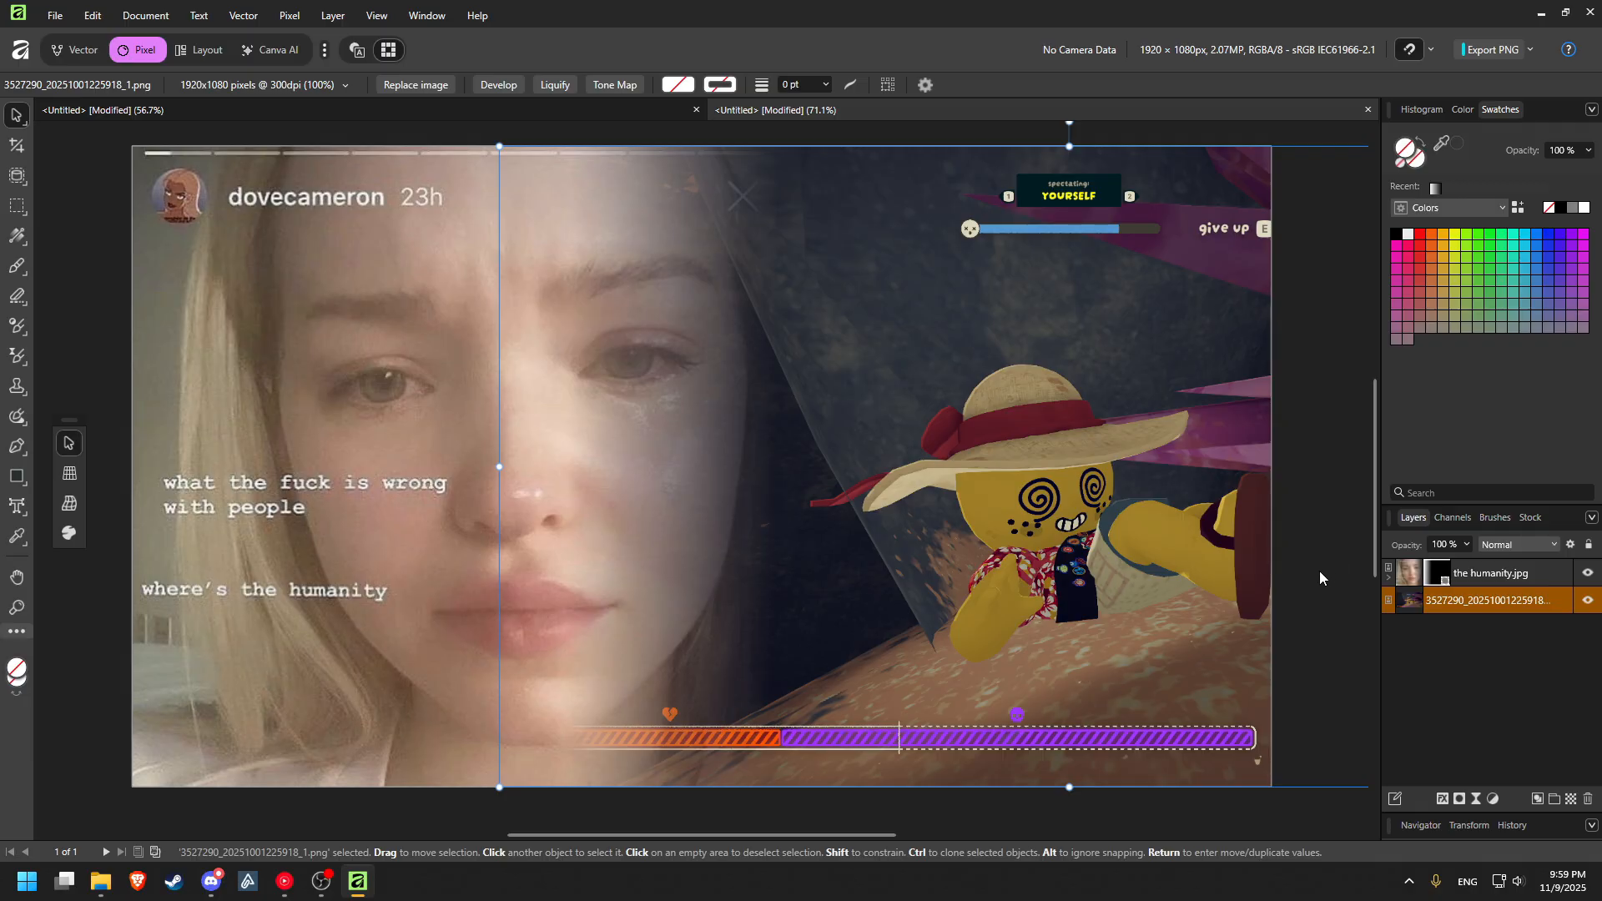
pyautogui.click(993, 804)
pyautogui.scroll(-1, 1008, 657)
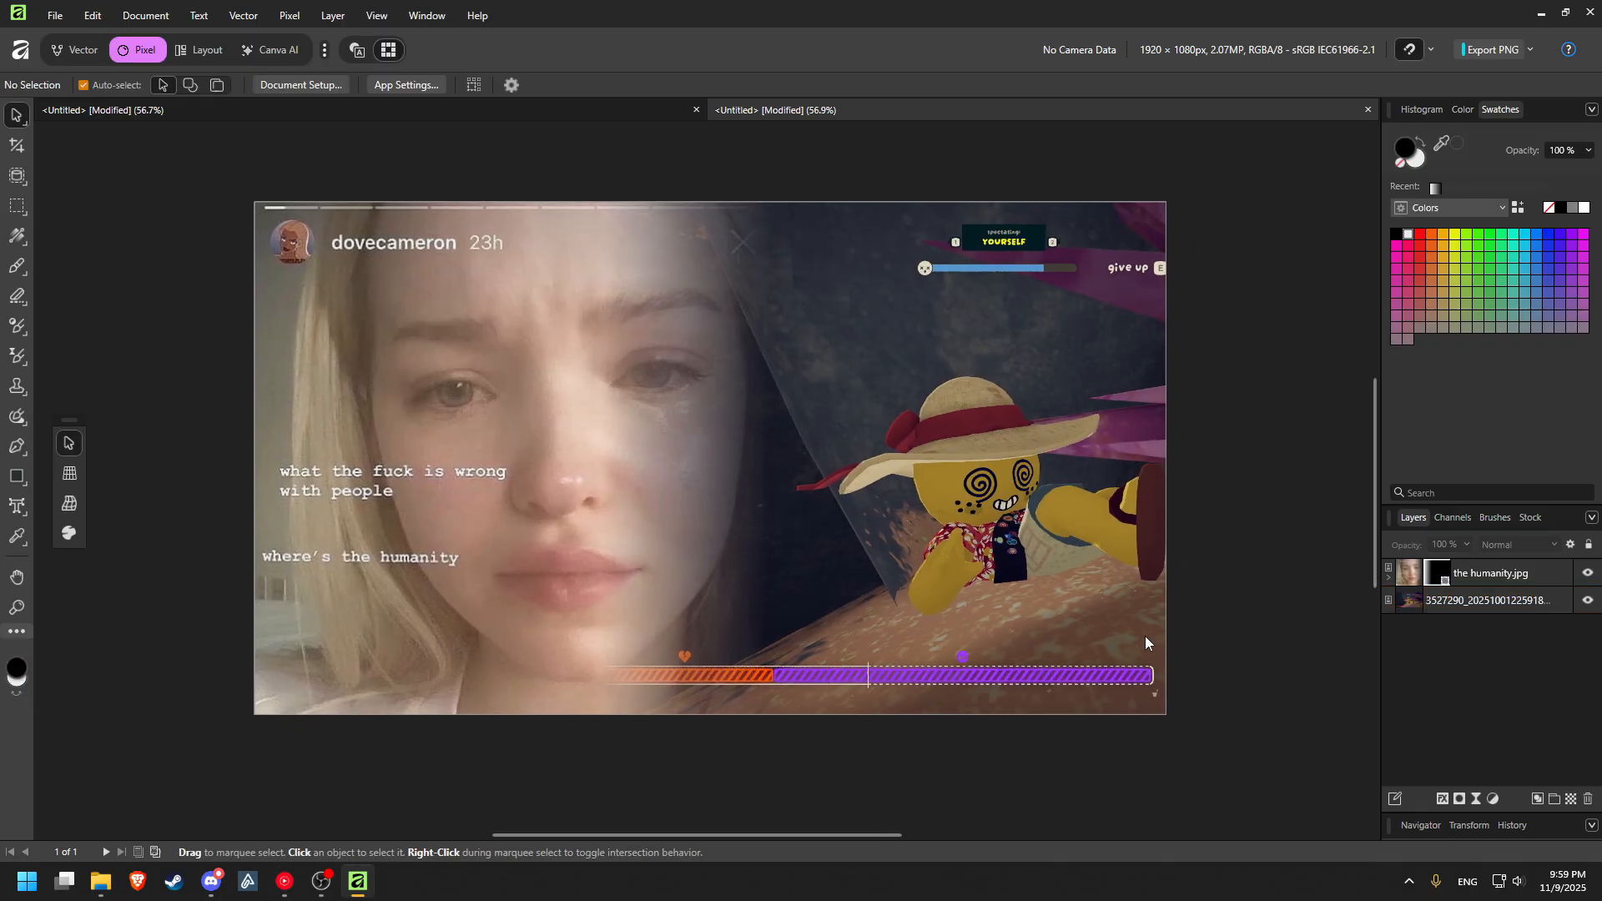